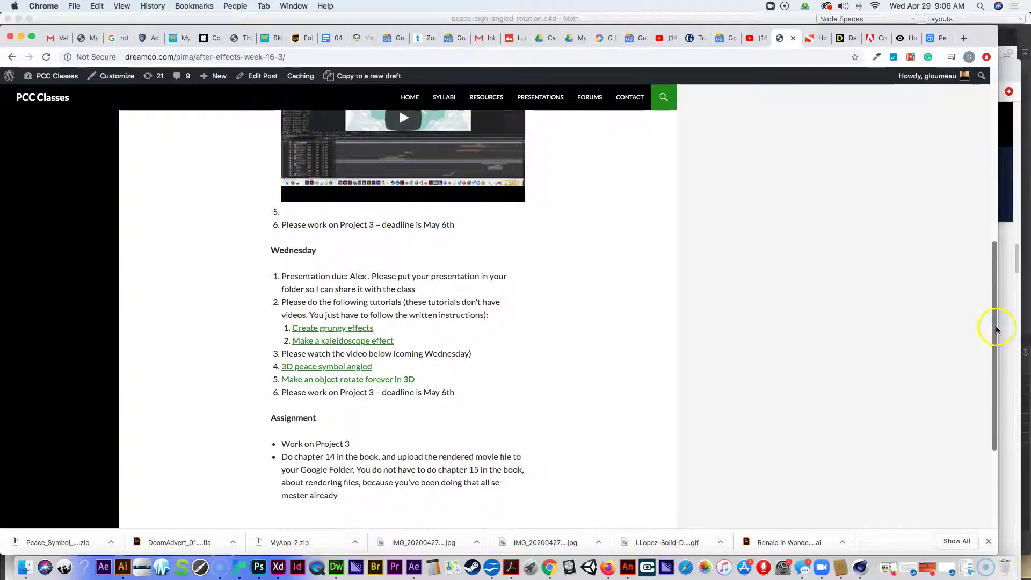
Step: Open the "Create grungy effects" tutorial from Wednesday's list in a new tab and look over the page
scroll(991, 192, "up", 5)
scroll(991, 193, "up", 4)
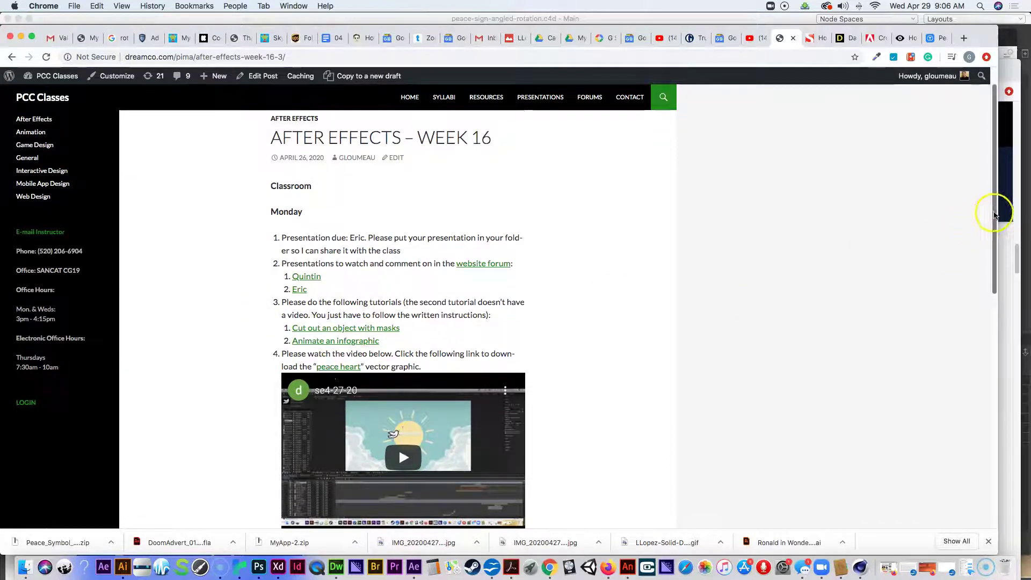
left_click_drag(990, 215, 964, 385)
scroll(964, 385, "down", 1)
right_click(359, 283)
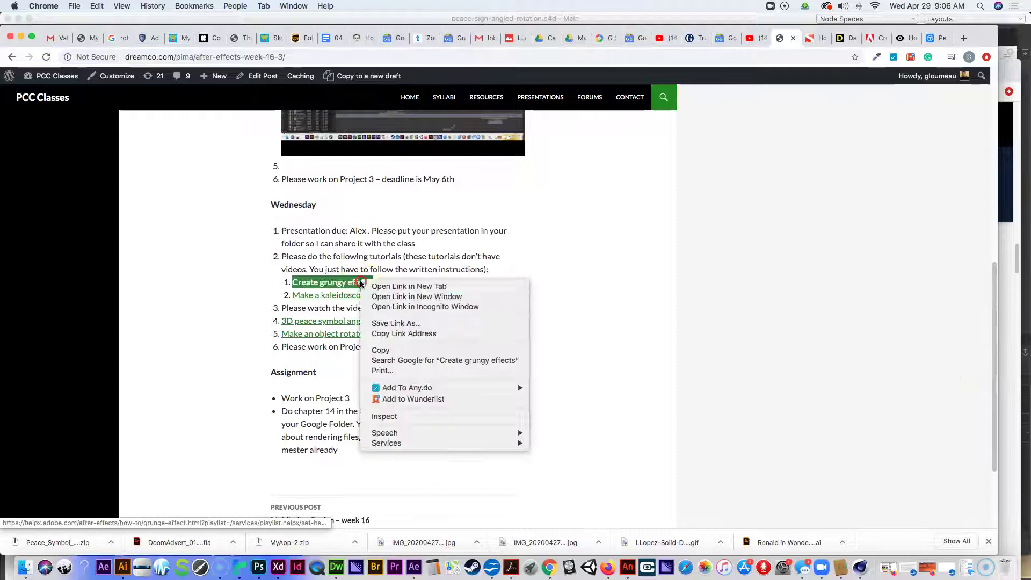
left_click(388, 286)
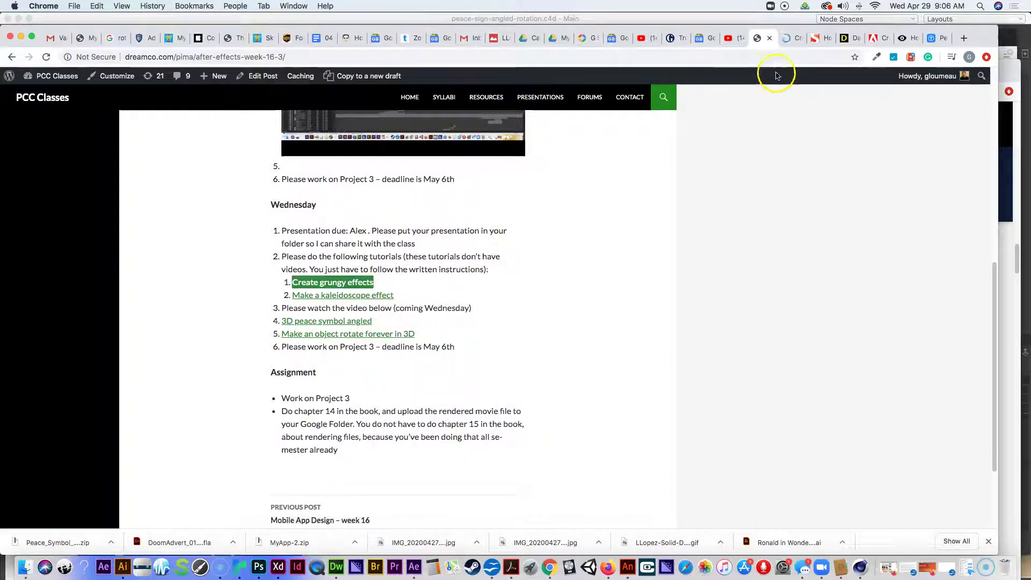
left_click(794, 40)
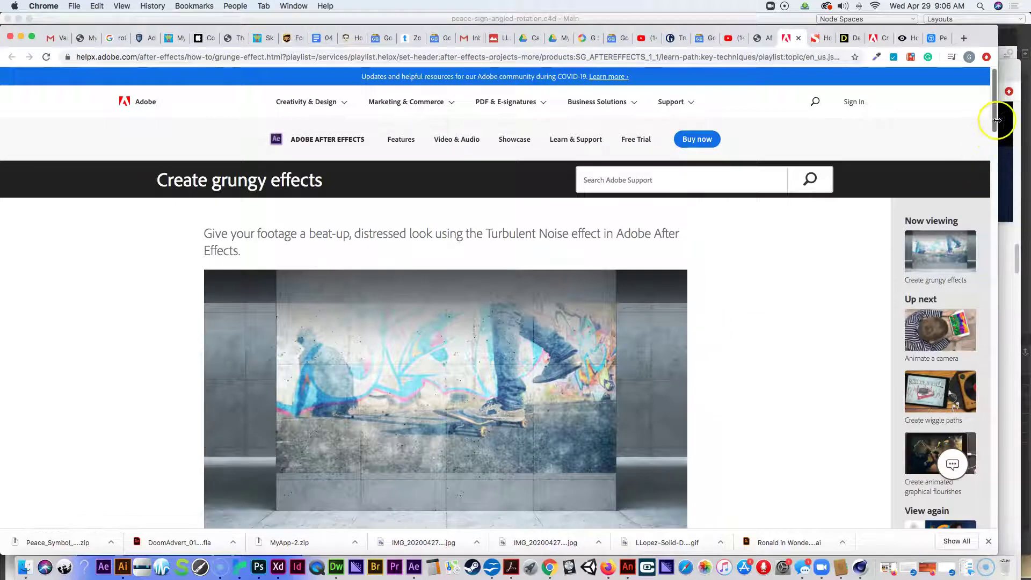
left_click(996, 159)
left_click_drag(994, 149, 973, 125)
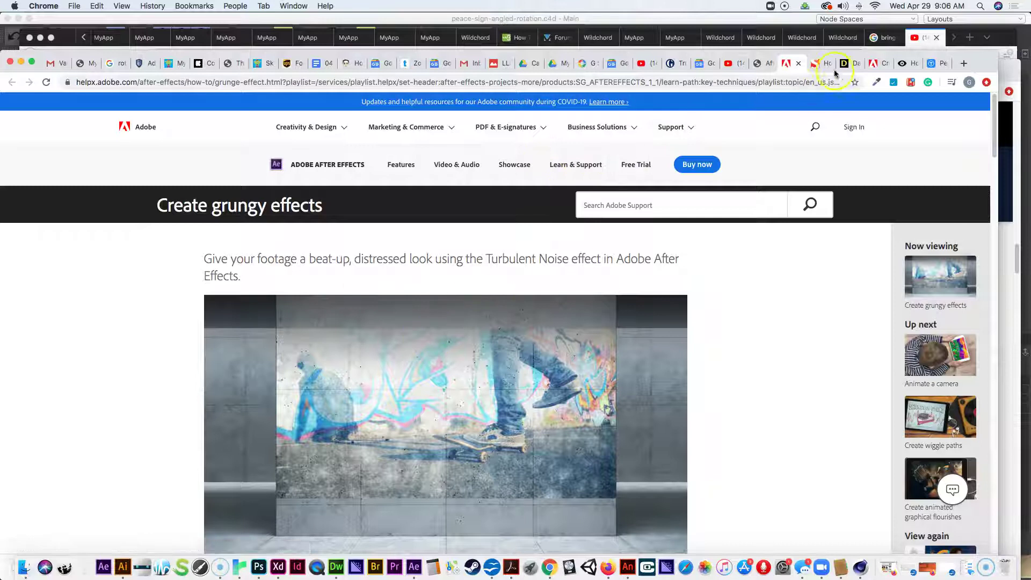
Step: Open the class page's "Make a kaleidoscope effect" tutorial in a new tab, look it over, and return to the class page
left_click(767, 64)
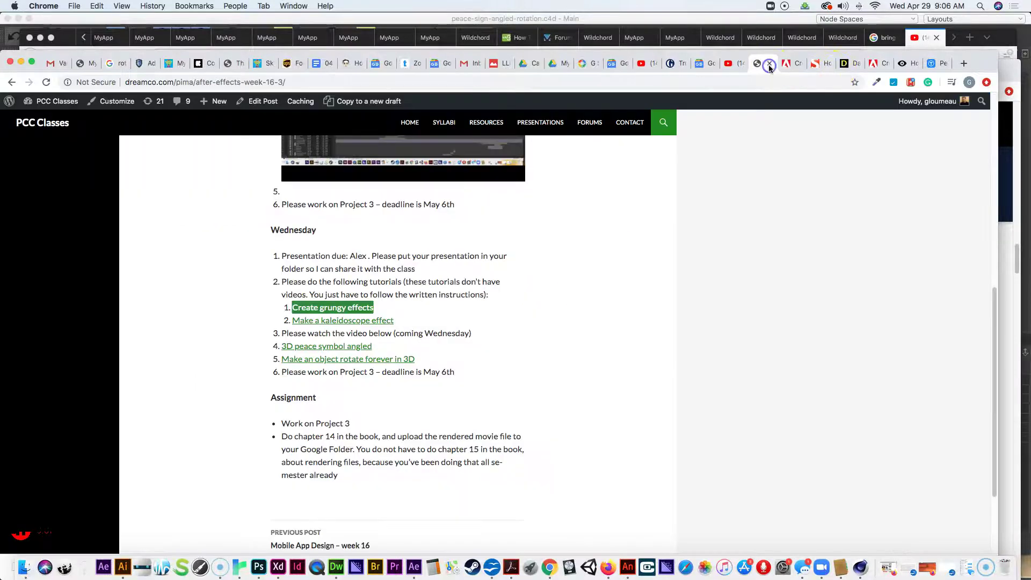
right_click(344, 321)
left_click(377, 330)
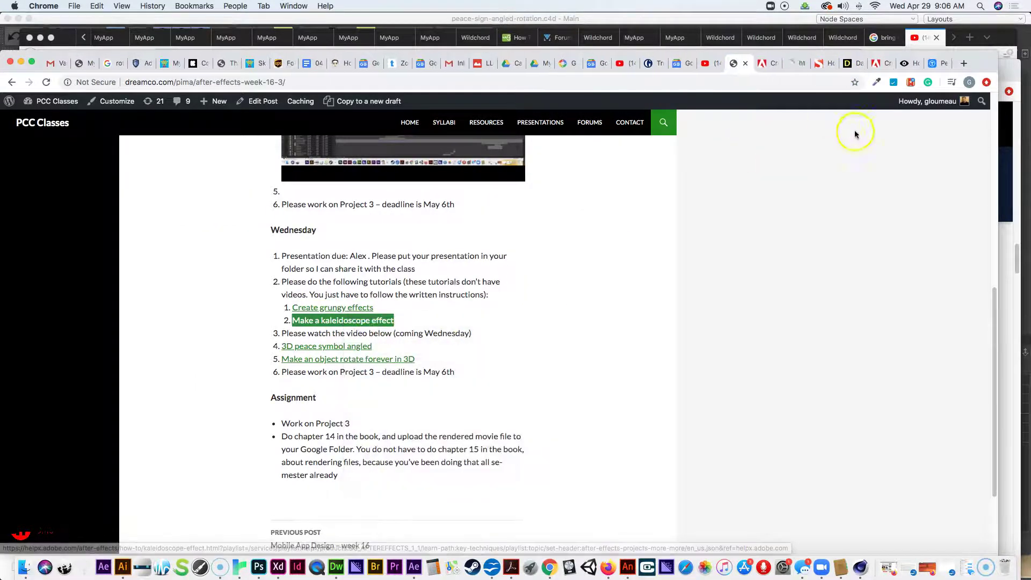
left_click(795, 63)
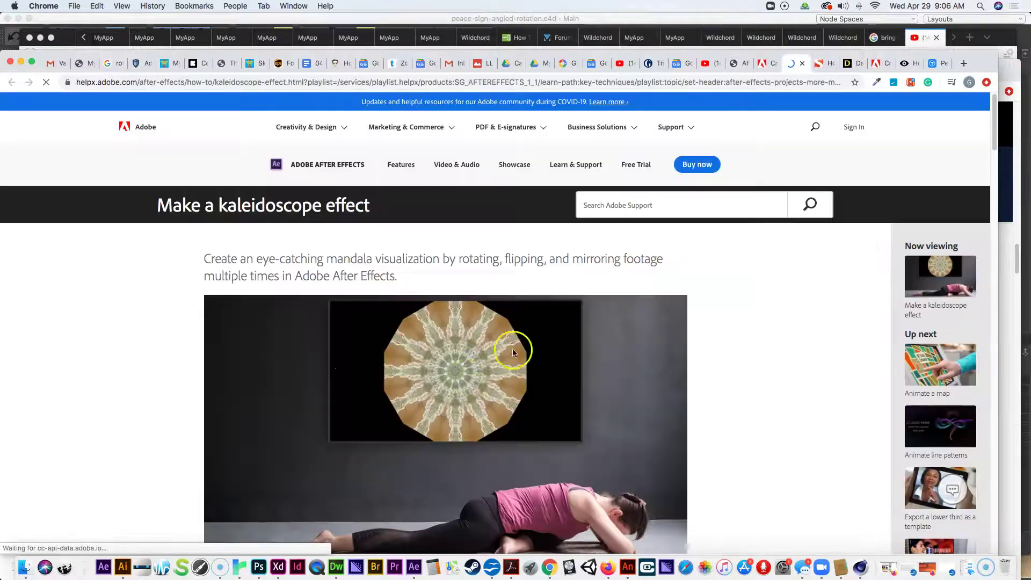
left_click_drag(991, 120, 756, 85)
left_click(739, 69)
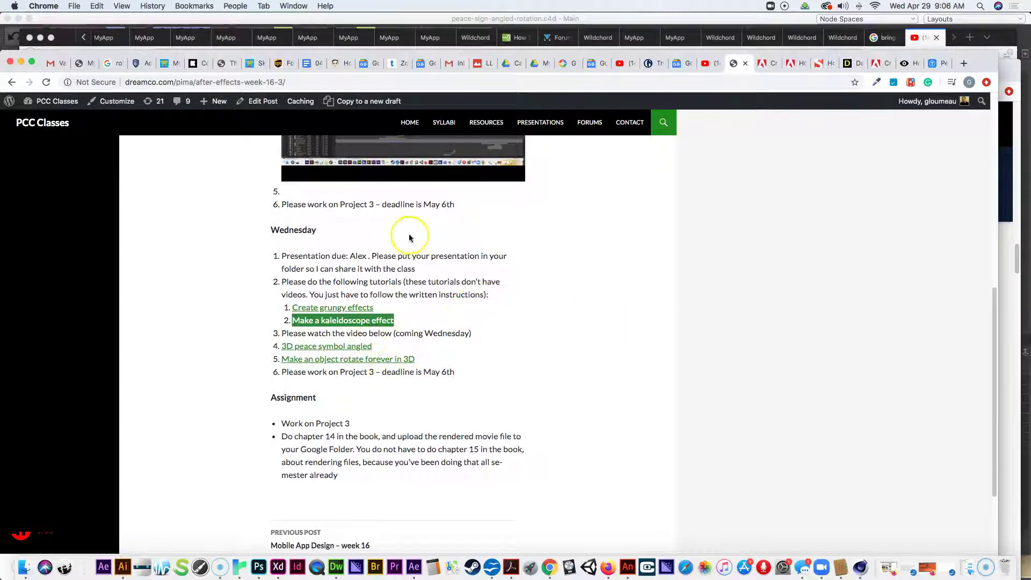
Step: Open the "3D peace symbol angled" link from Wednesday's list in a new tab and switch to it
scroll(995, 315, "up", 3)
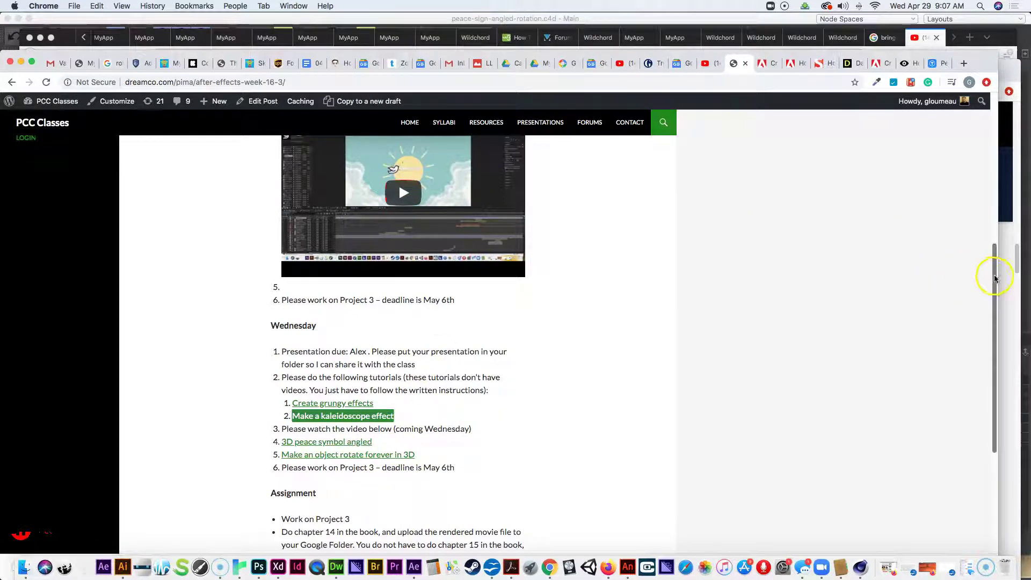
scroll(994, 278, "up", 3)
left_click_drag(994, 288, 985, 343)
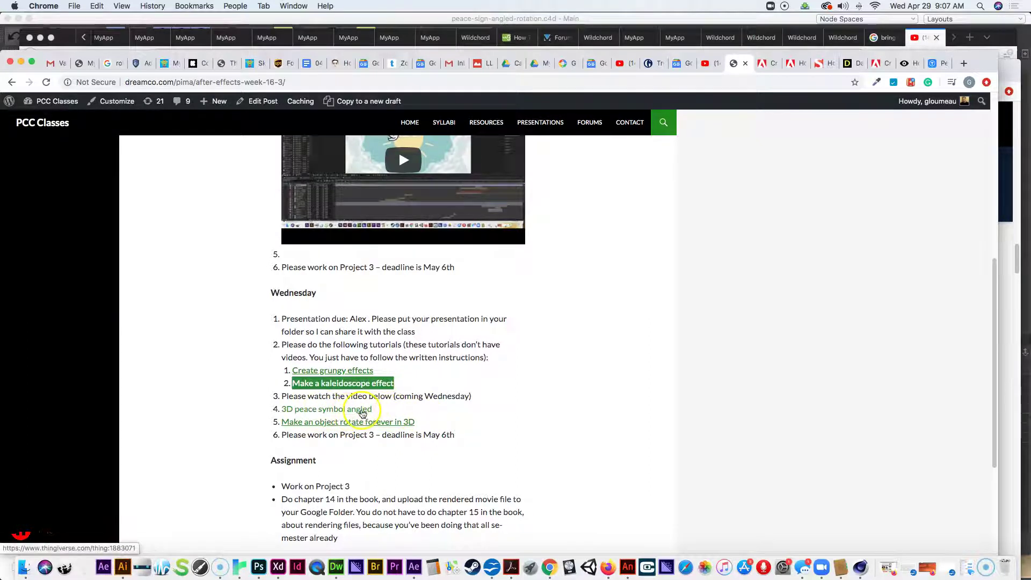
right_click(367, 410)
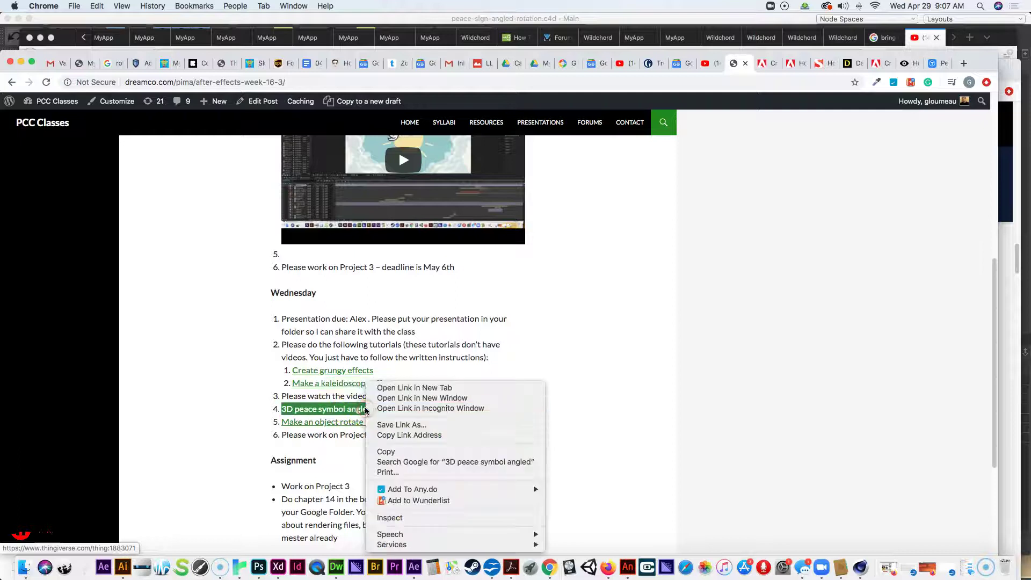
left_click(389, 388)
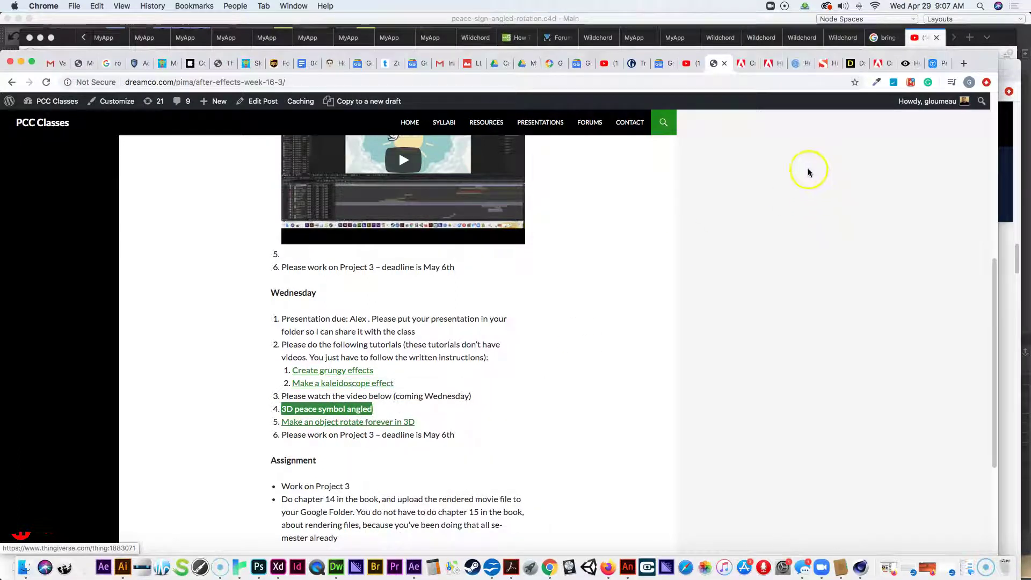
left_click(806, 64)
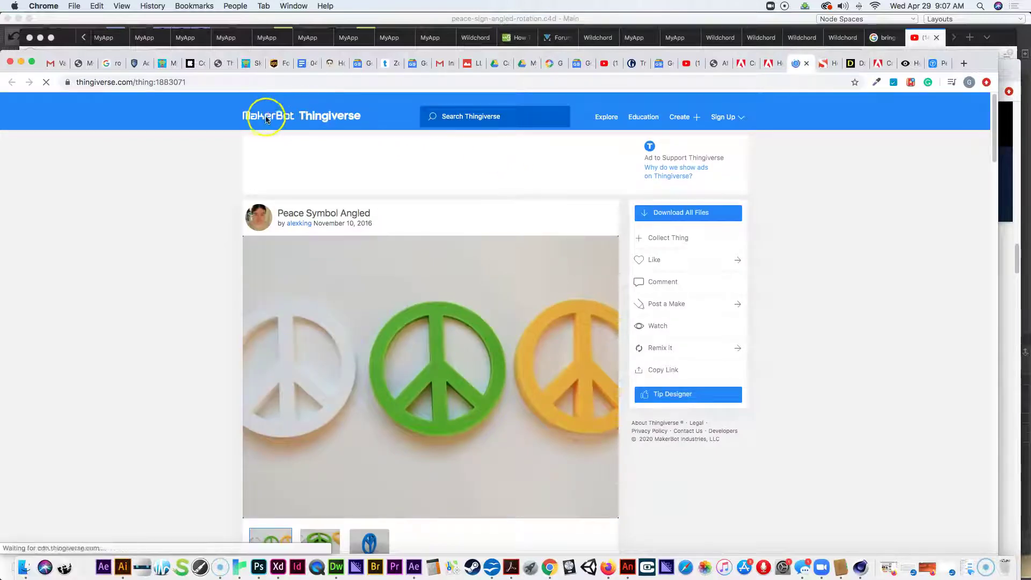
Step: Go to the Thingiverse home page and browse the popular 3D models
left_click(318, 116)
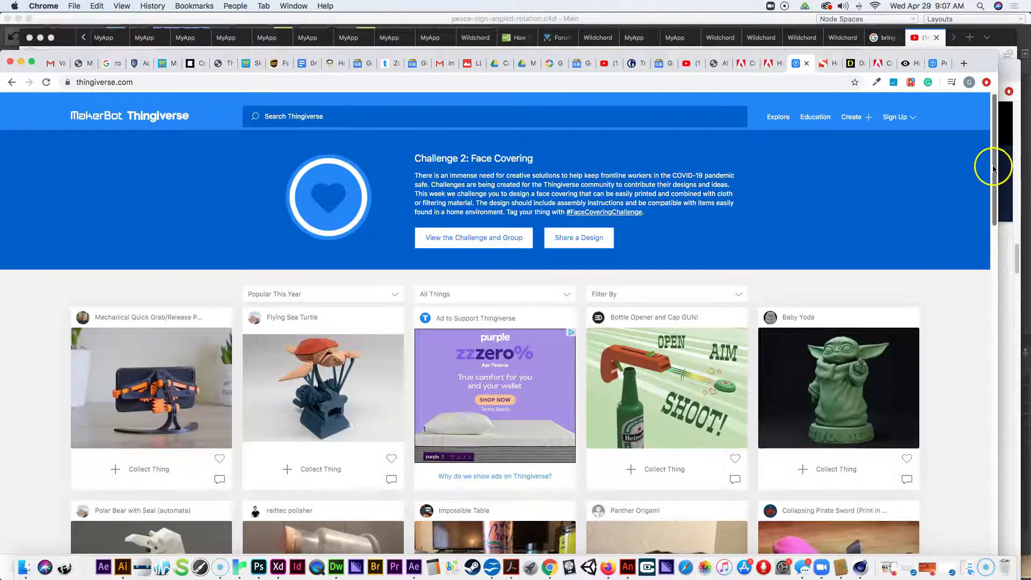
scroll(994, 177, "down", 5)
scroll(1008, 238, "down", 8)
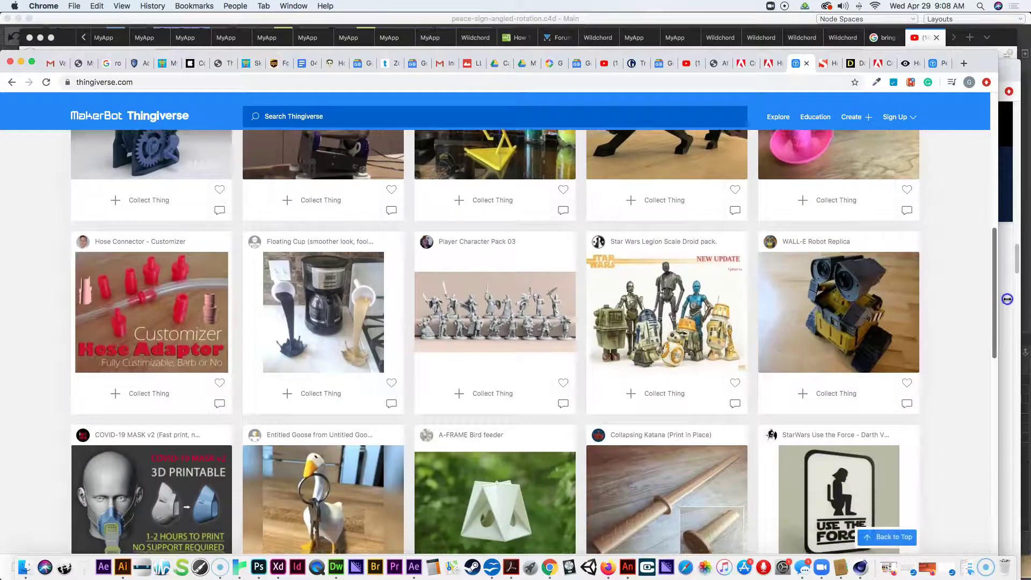
scroll(982, 363, "down", 3)
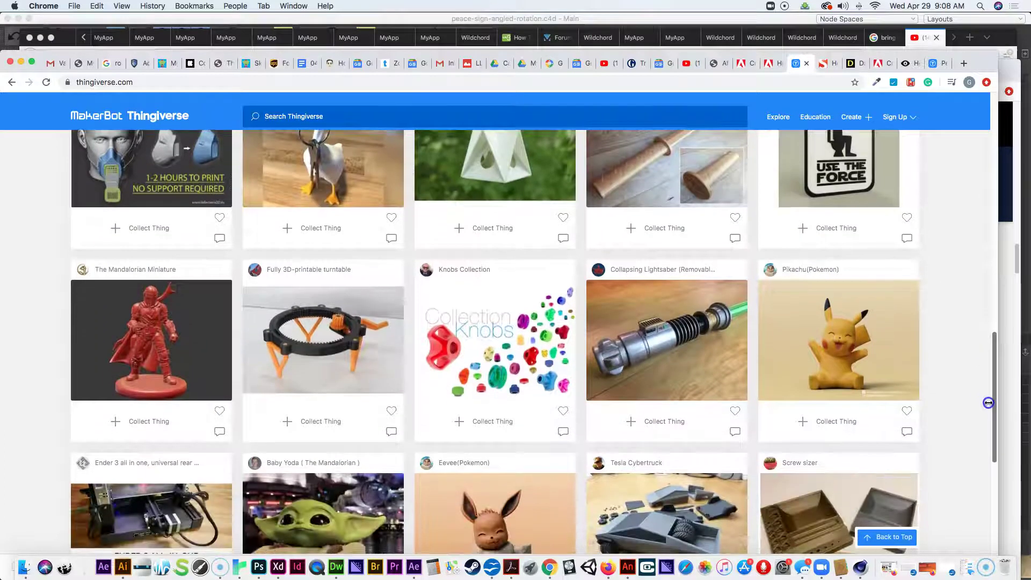
scroll(989, 403, "up", 3)
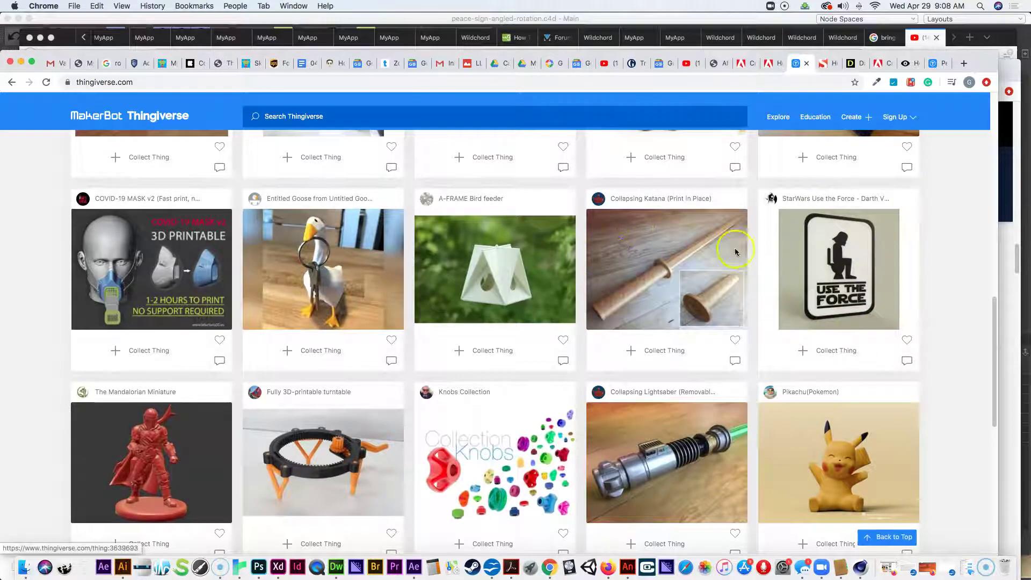
left_click_drag(995, 317, 983, 167)
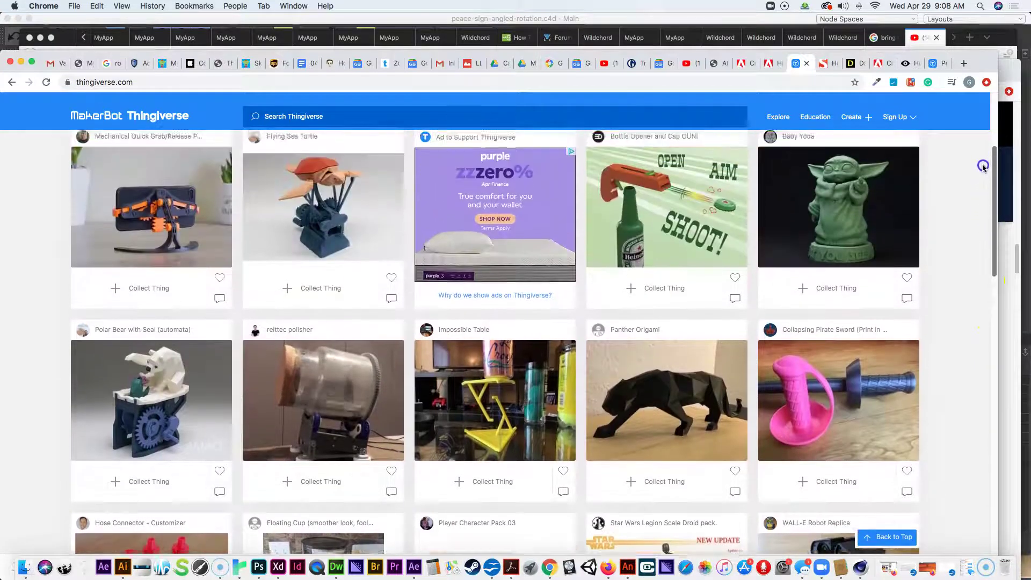
scroll(493, 311, "up", 5)
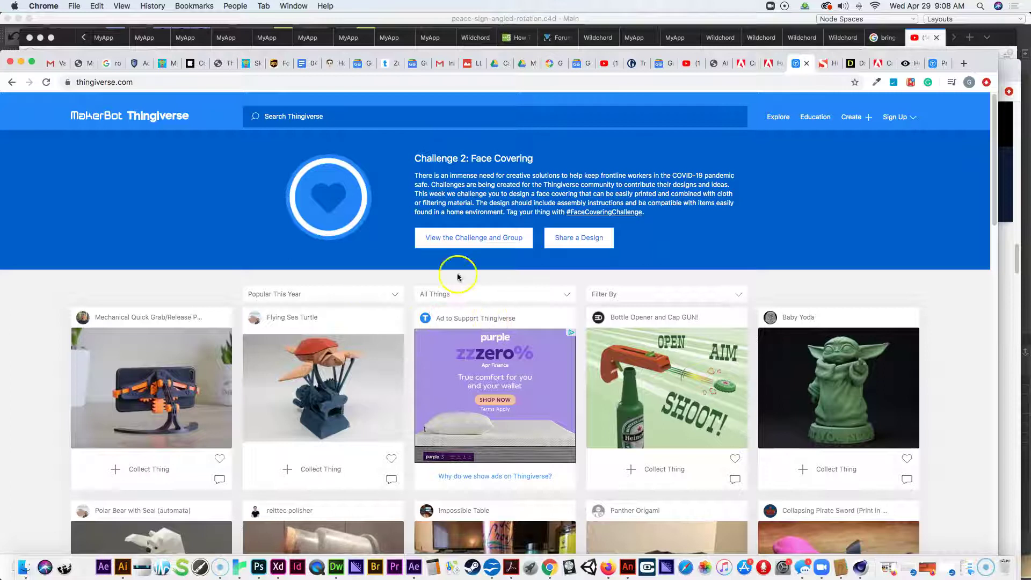
Step: Search Thingiverse for "peace symbol" and view the blue 3D render of the Peace Symbol Angled model
left_click(359, 122)
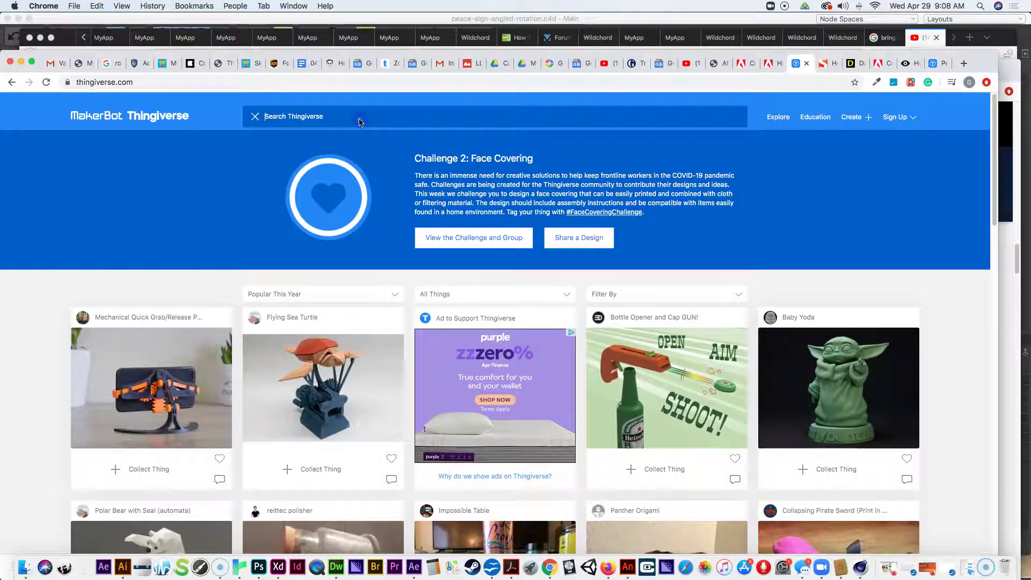
type("peace symbol")
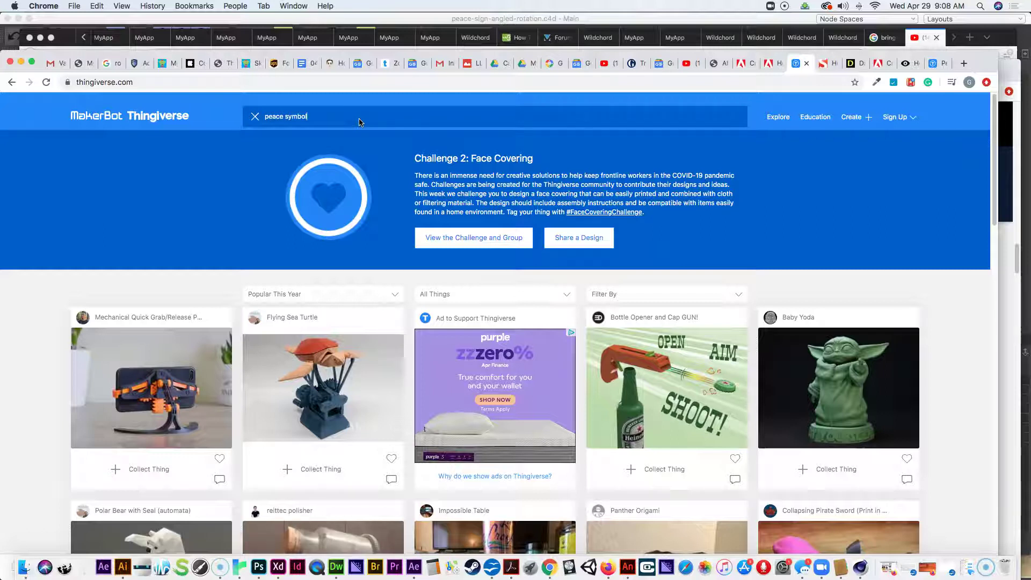
key("Return")
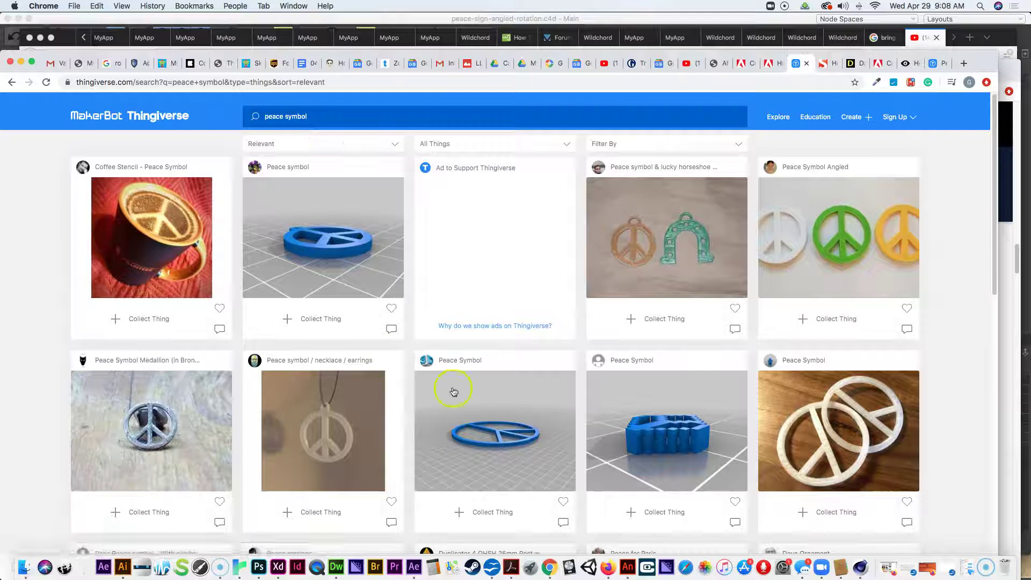
left_click_drag(994, 286, 967, 242)
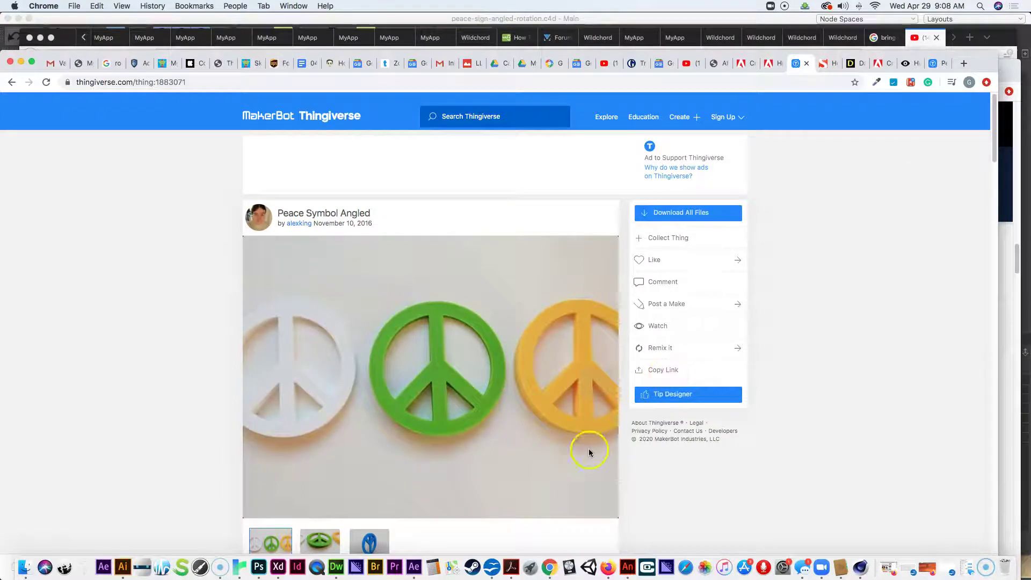
left_click(369, 541)
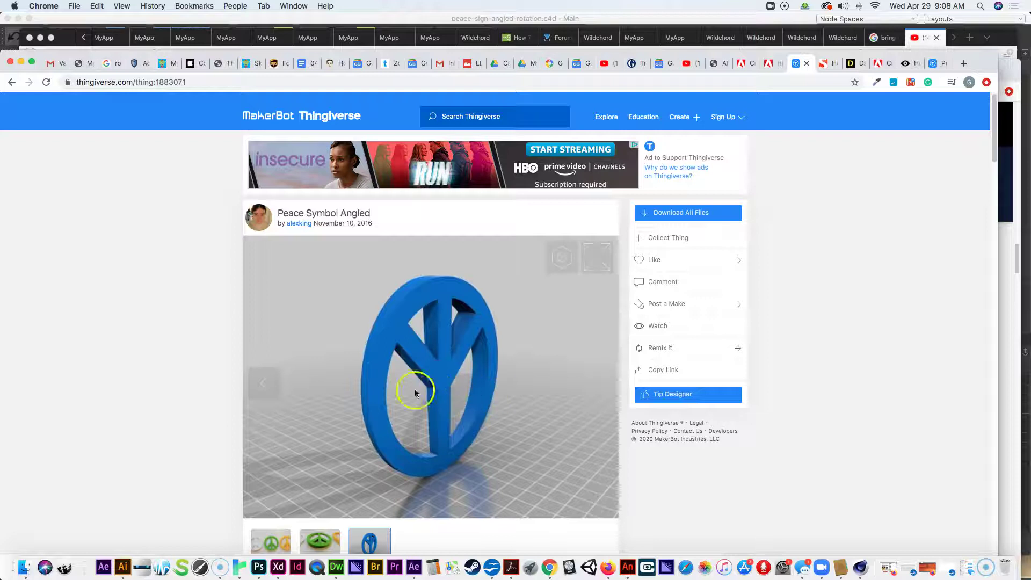
Step: Reopen Peace Symbol Angled from the search results and download all of its files
left_click(12, 82)
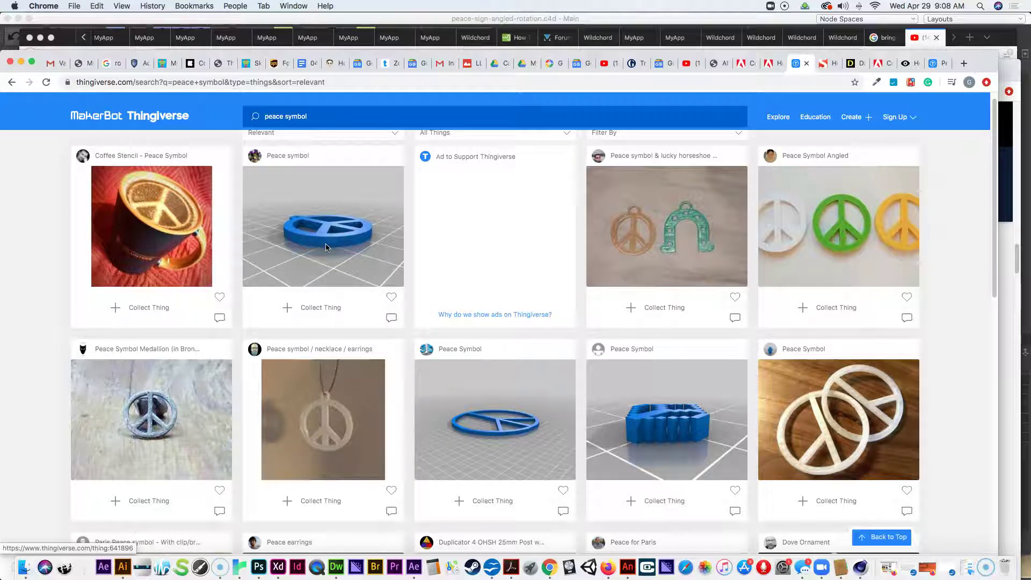
left_click(810, 290)
left_click(839, 283)
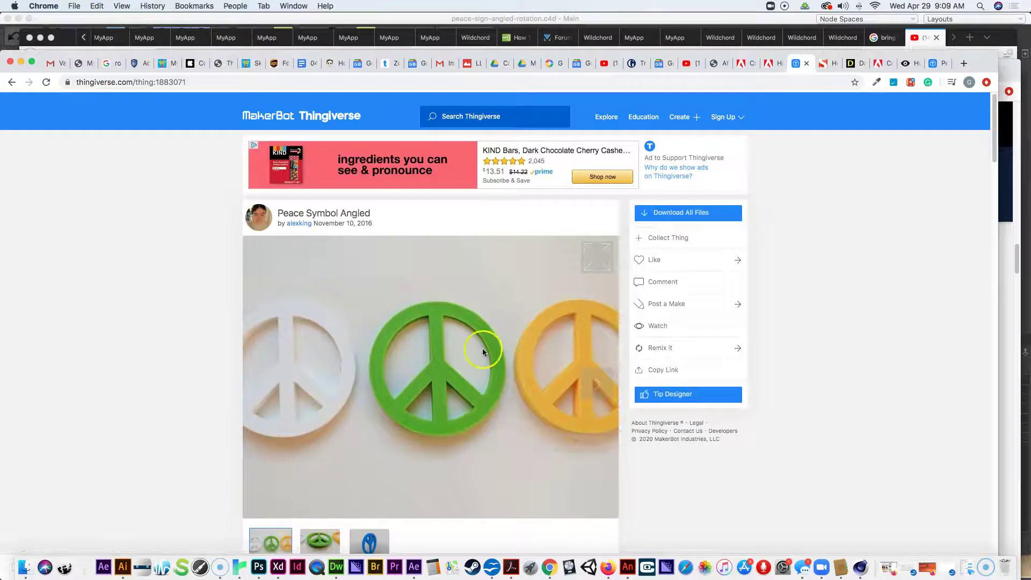
left_click(680, 214)
left_click(679, 214)
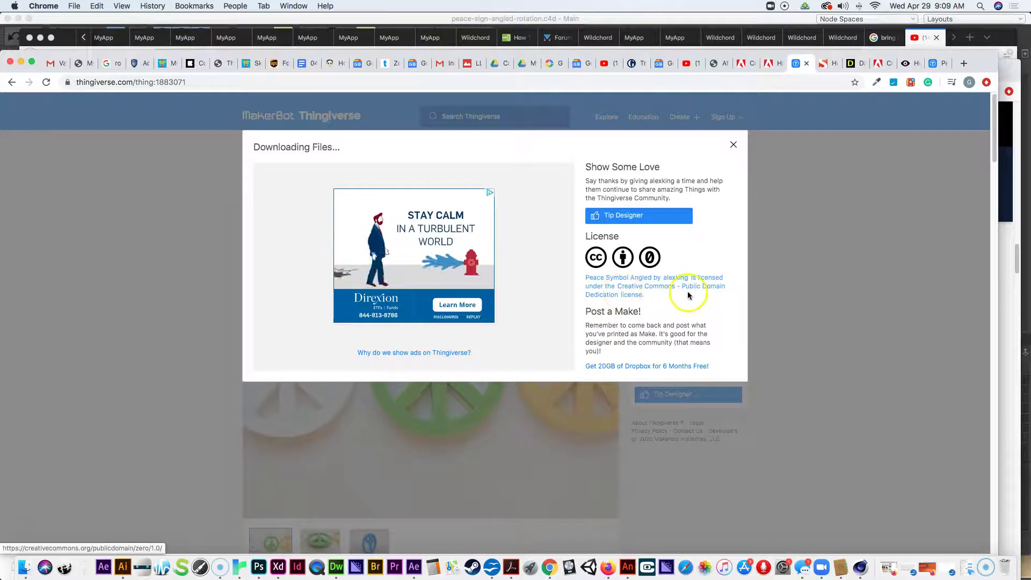
Step: Read the model's Creative Commons public domain license page, return to the download dialog, and move the browser window so the downloads bar shows
left_click(620, 294)
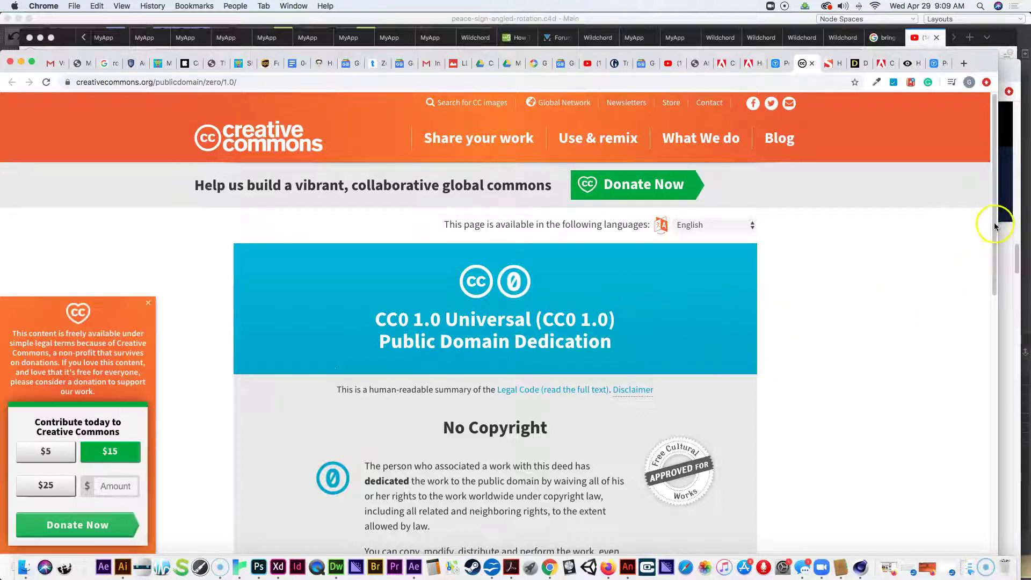
scroll(975, 287, "down", 5)
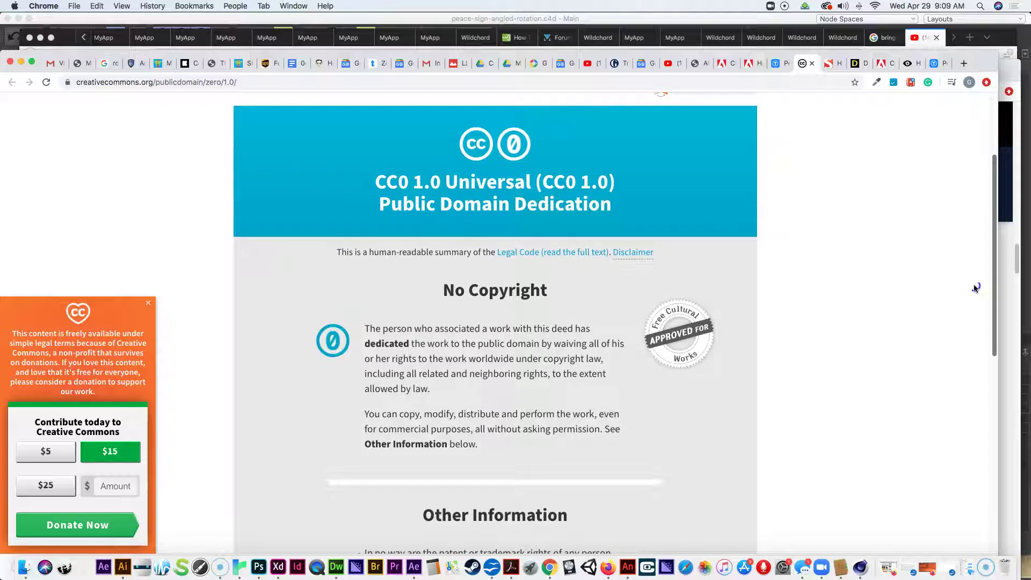
scroll(975, 311, "down", 5)
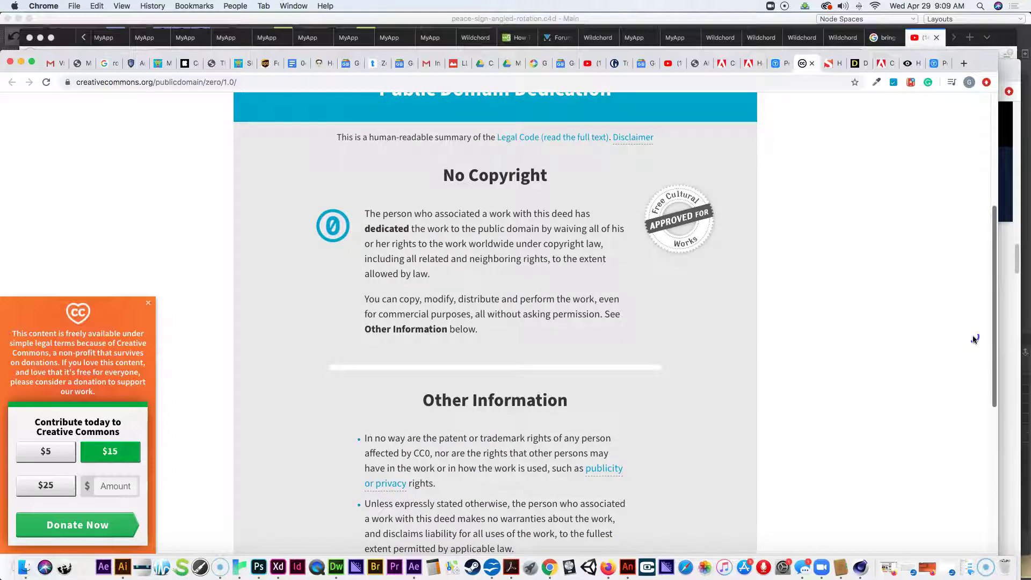
scroll(975, 349, "down", 5)
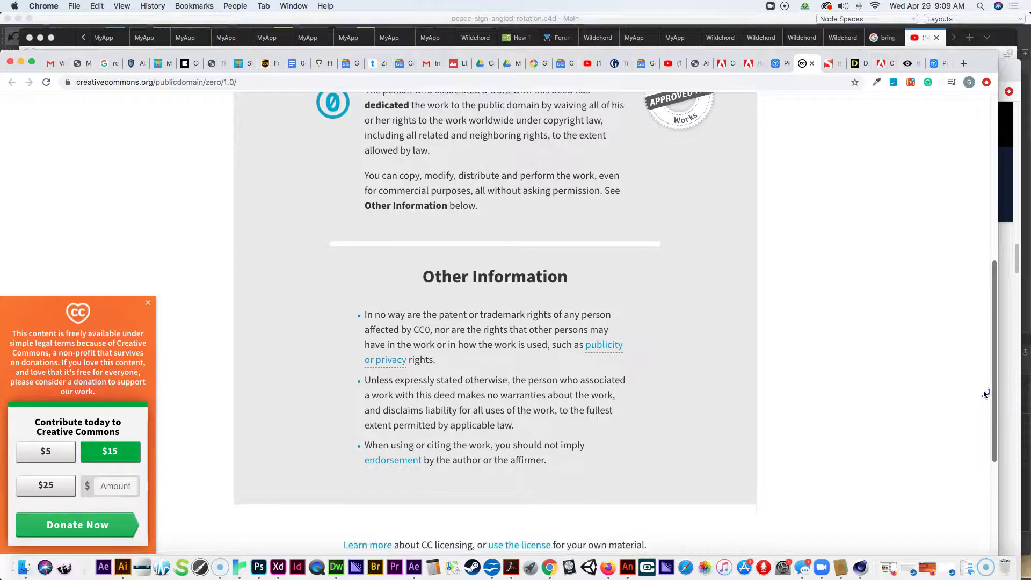
scroll(971, 355, "up", 12)
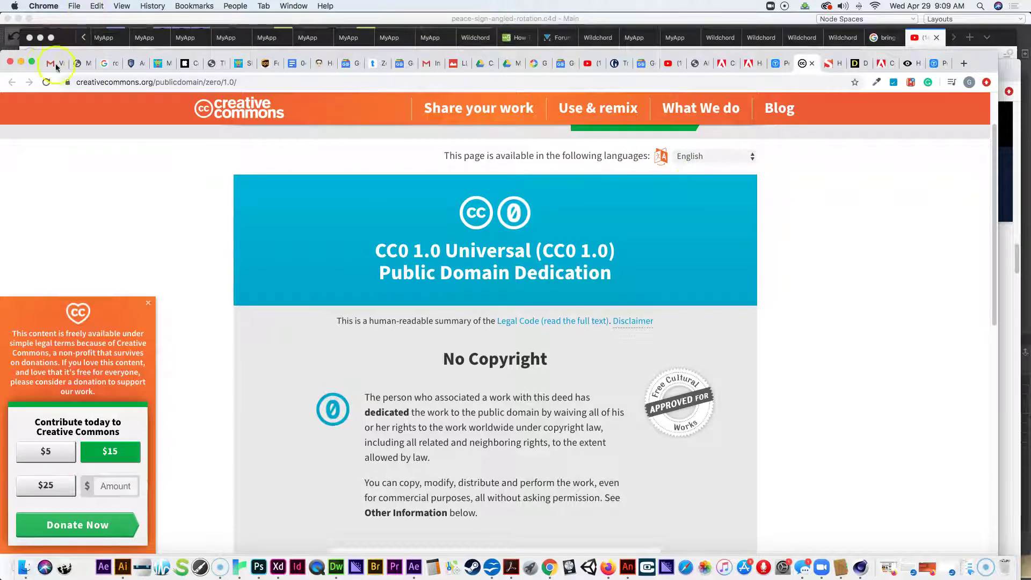
left_click(779, 64)
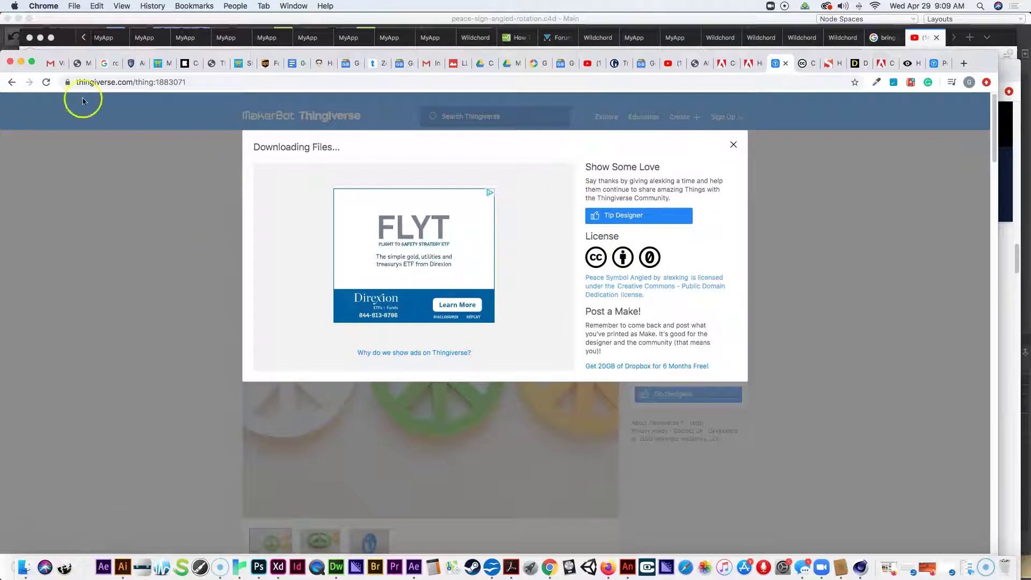
left_click_drag(53, 56, 70, 27)
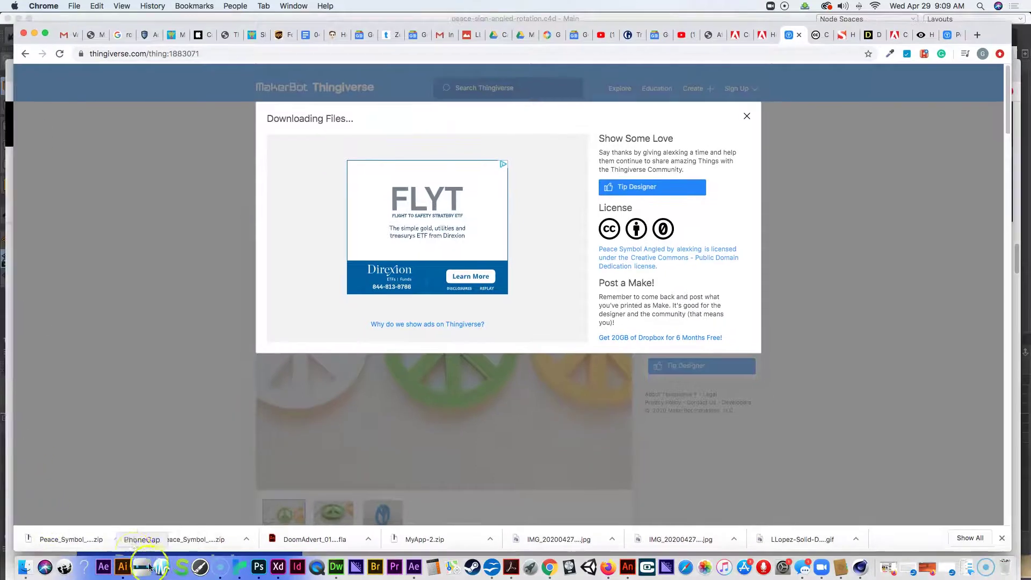
Step: Extract the newly downloaded Peace Symbol zip and select peace-sign-angled.stl in the new Peace_Symbol_Angled (1) folder's files subfolder
left_click(123, 539)
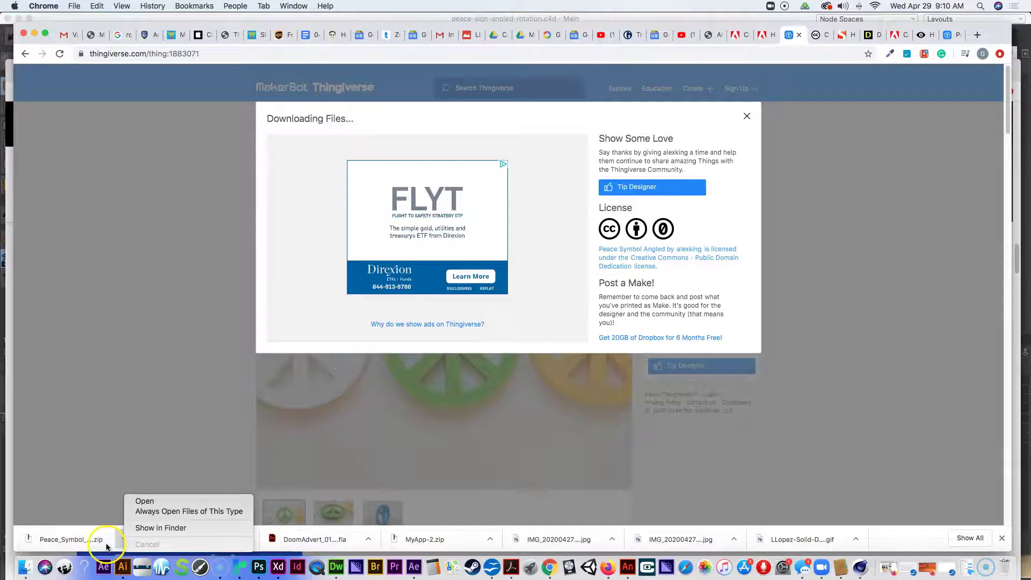
left_click(161, 501)
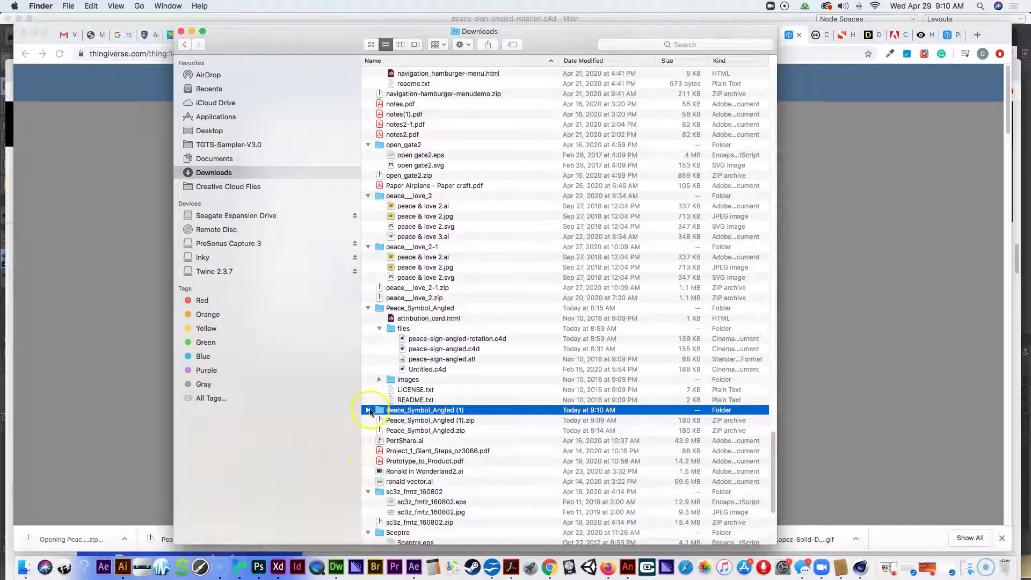
left_click(369, 411)
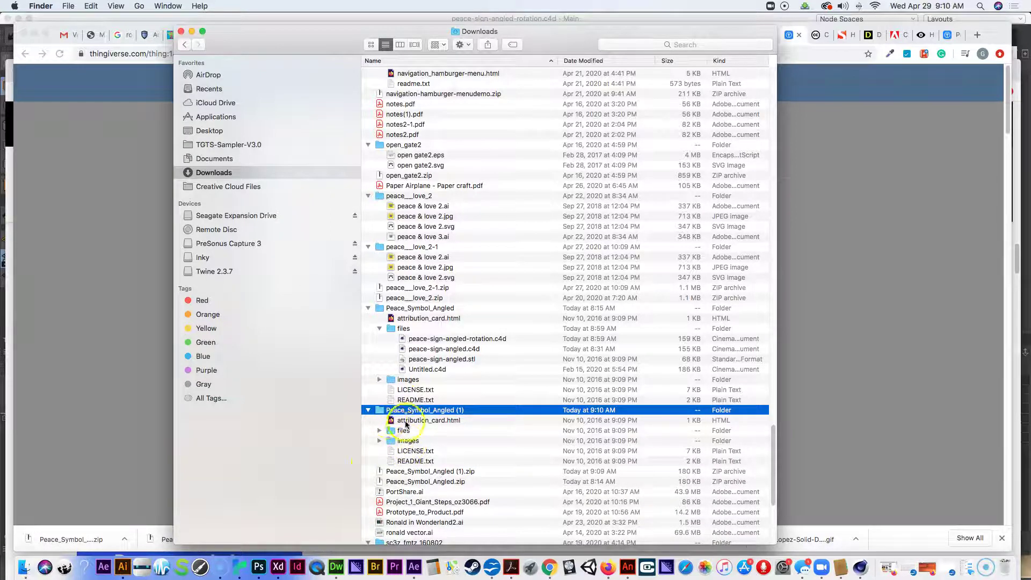
left_click(379, 430)
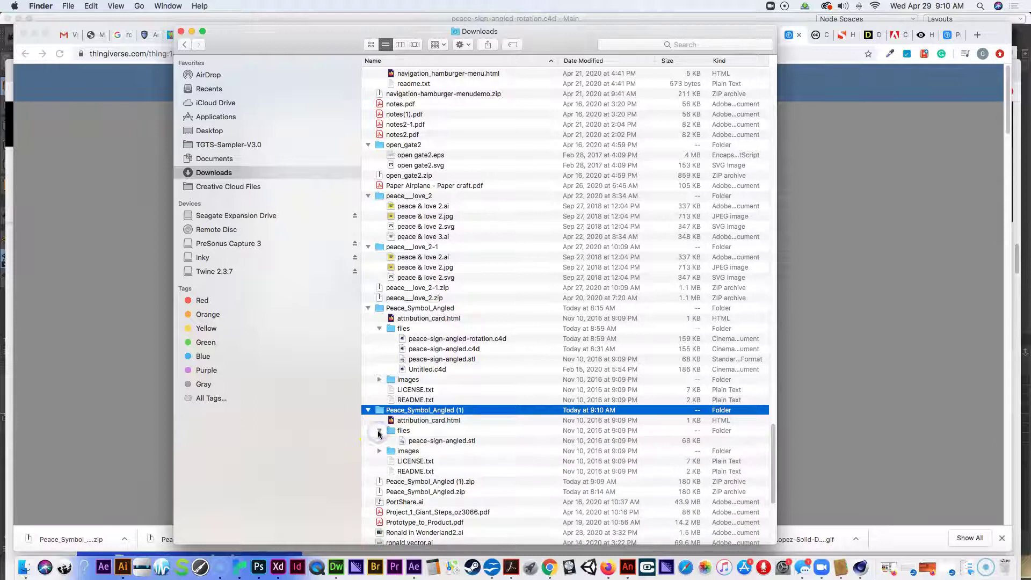
left_click(435, 442)
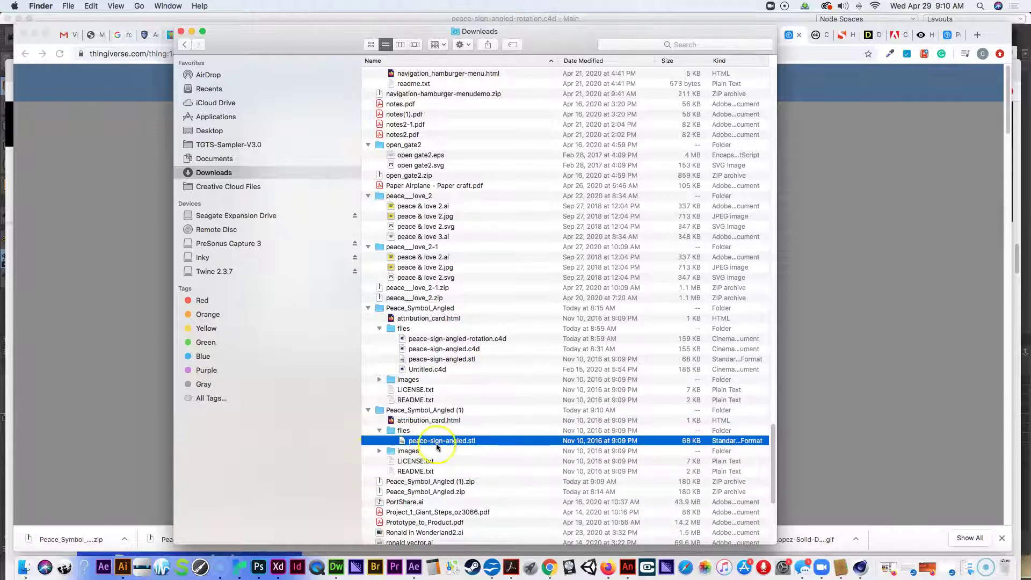
left_click(465, 447)
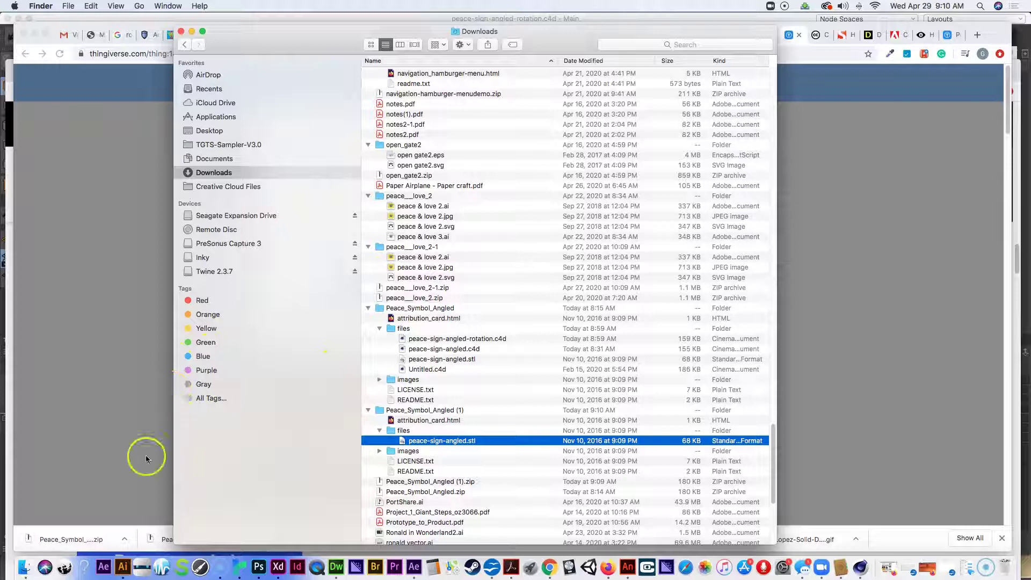
Step: Switch to After Effects and create a new MAXON Cinema 4D file named "test" in the files folder
left_click(56, 540)
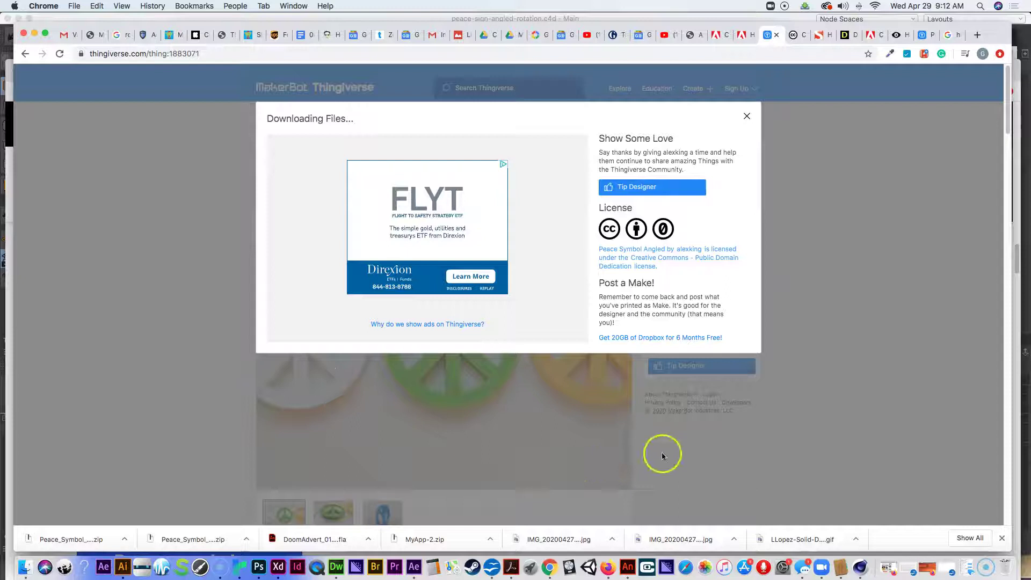
left_click(418, 574)
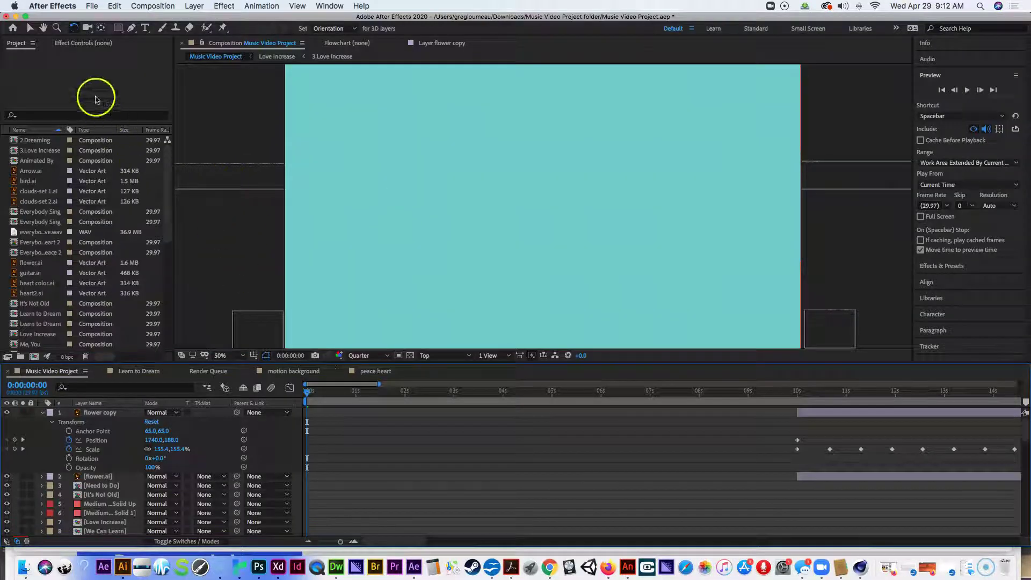
left_click(91, 6)
mouse_move(177, 19)
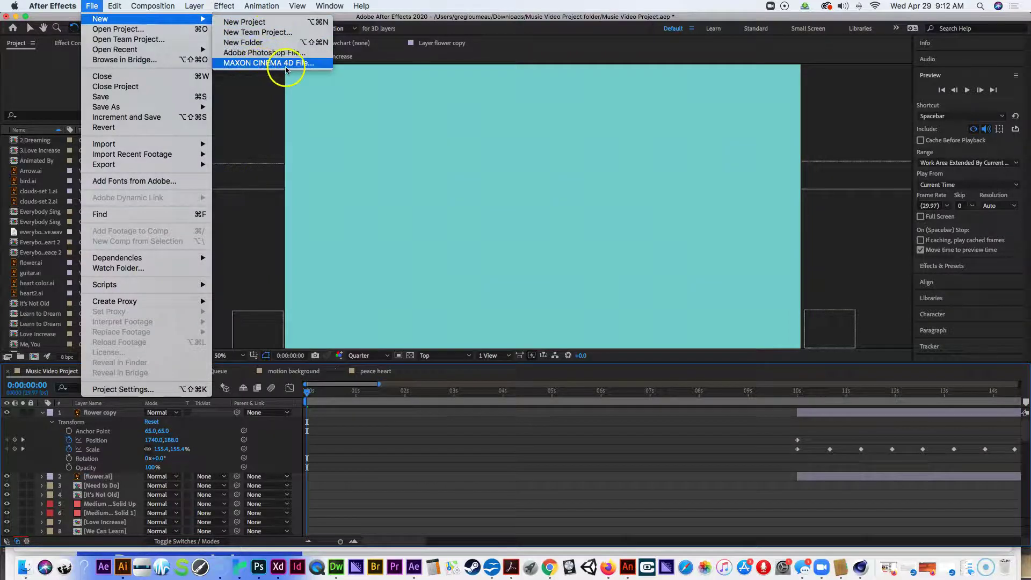
left_click(247, 63)
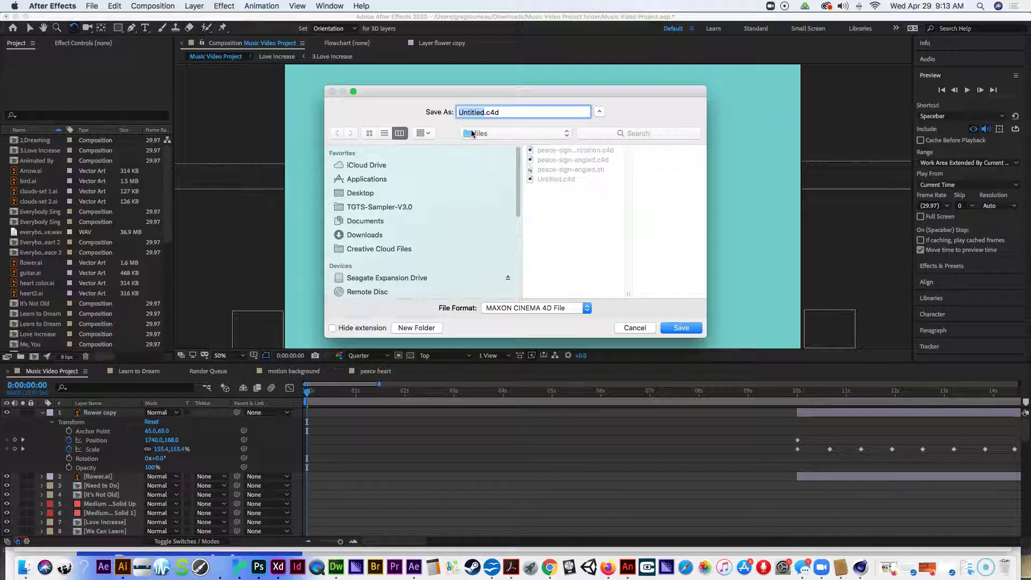
type("test")
left_click(686, 329)
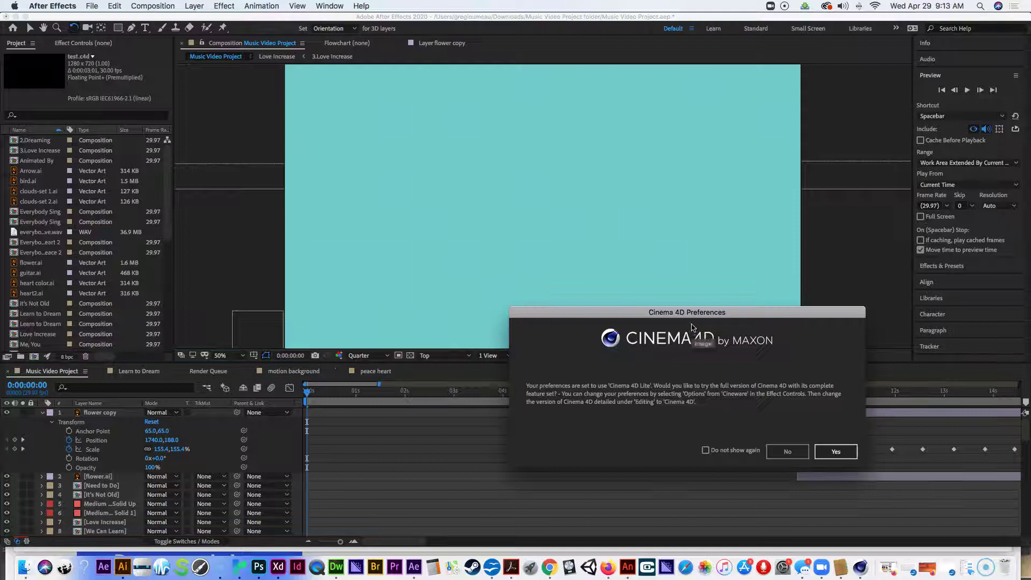
Step: Decline trying the full version of Cinema 4D and set the preferences prompt to not show again
left_click_drag(694, 312, 558, 130)
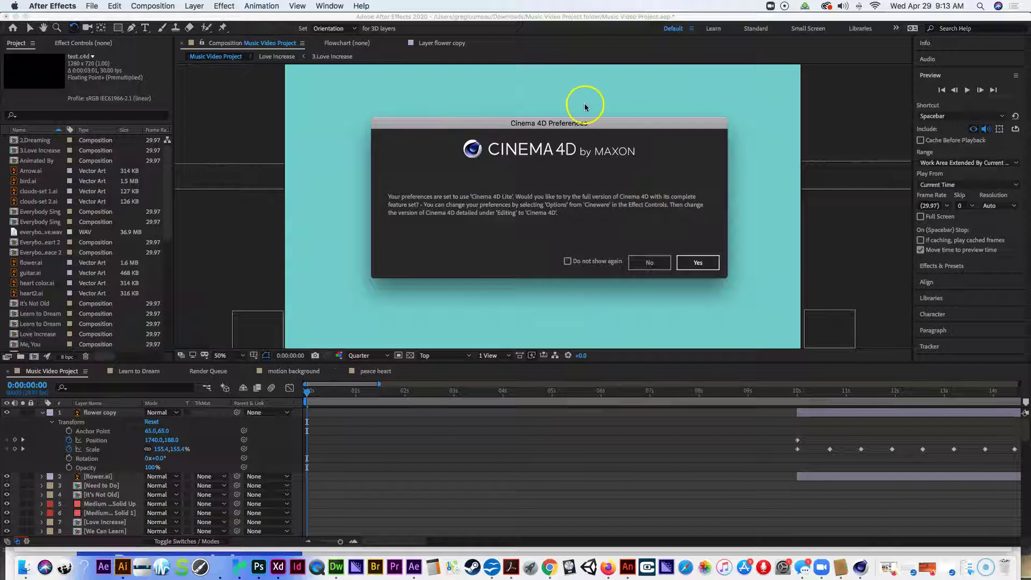
left_click(568, 262)
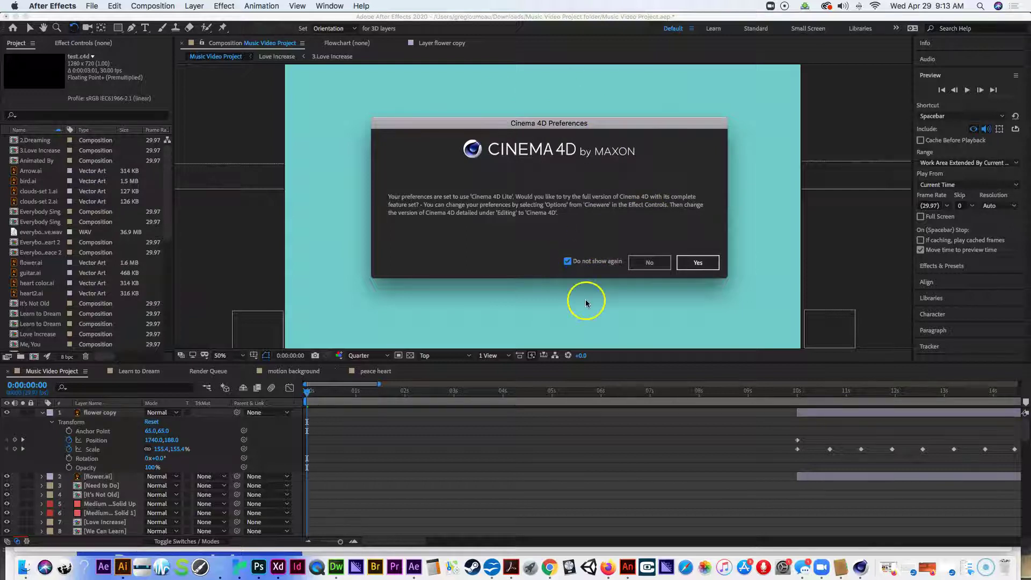
left_click(648, 263)
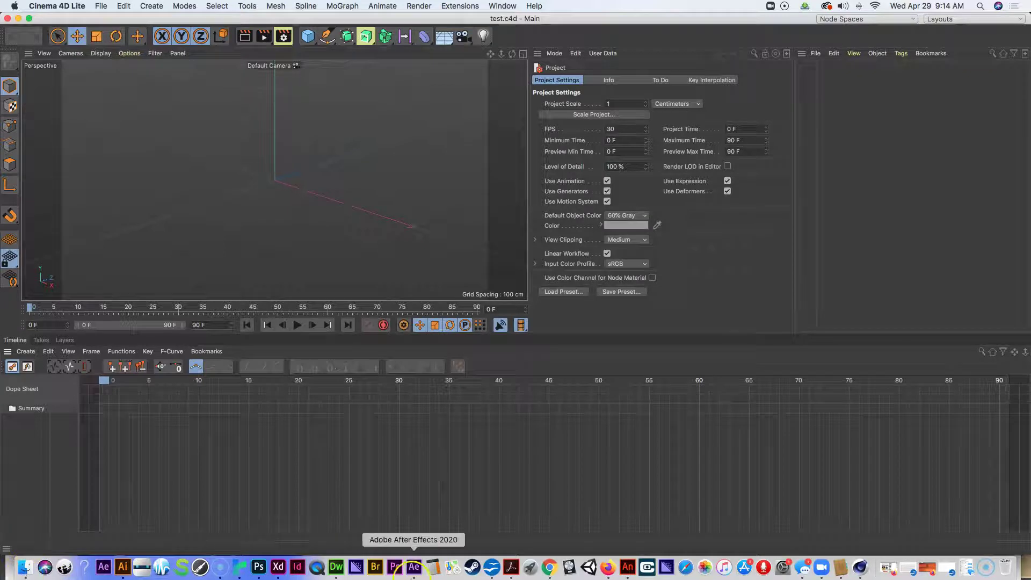
Step: Switch to Chrome and review the Maxon email validation message, the account profile and the Cinema 4D Lite licenses
left_click(550, 568)
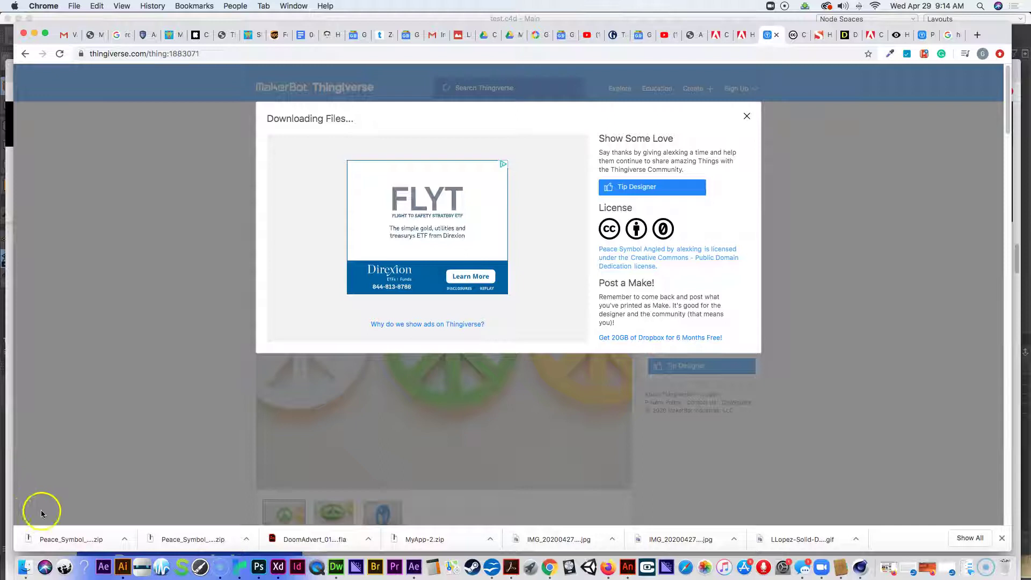
key("super+1")
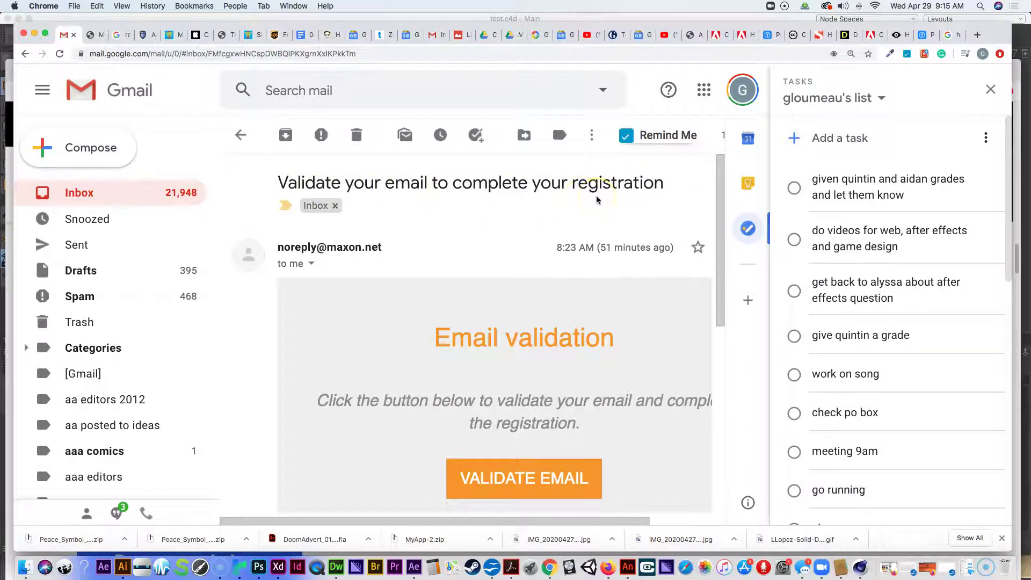
left_click(509, 196)
left_click(97, 36)
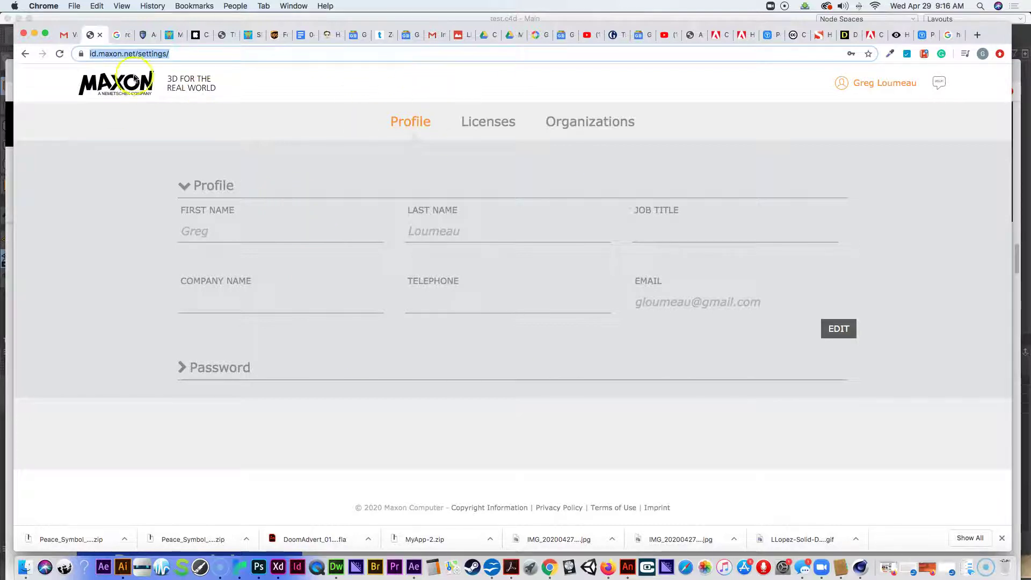
left_click(483, 123)
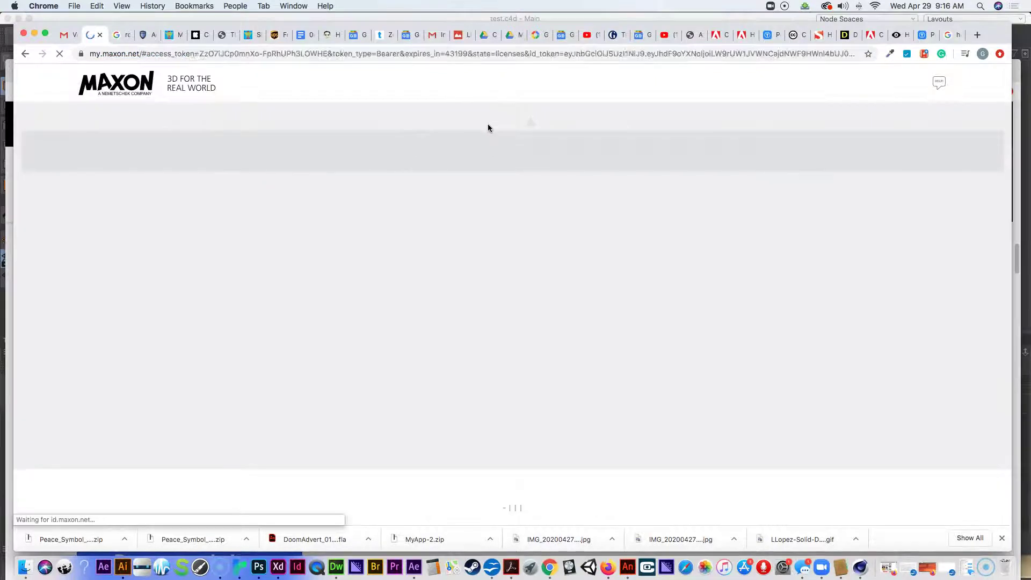
left_click(480, 127)
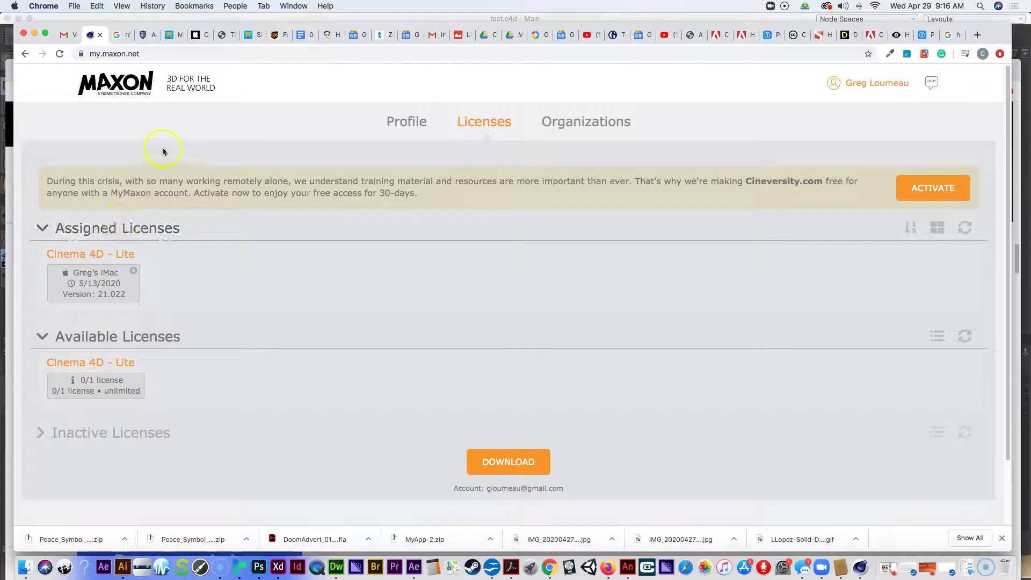
Step: Return to the test.c4d project in Cinema 4D Lite and look through the available layouts
left_click(415, 568)
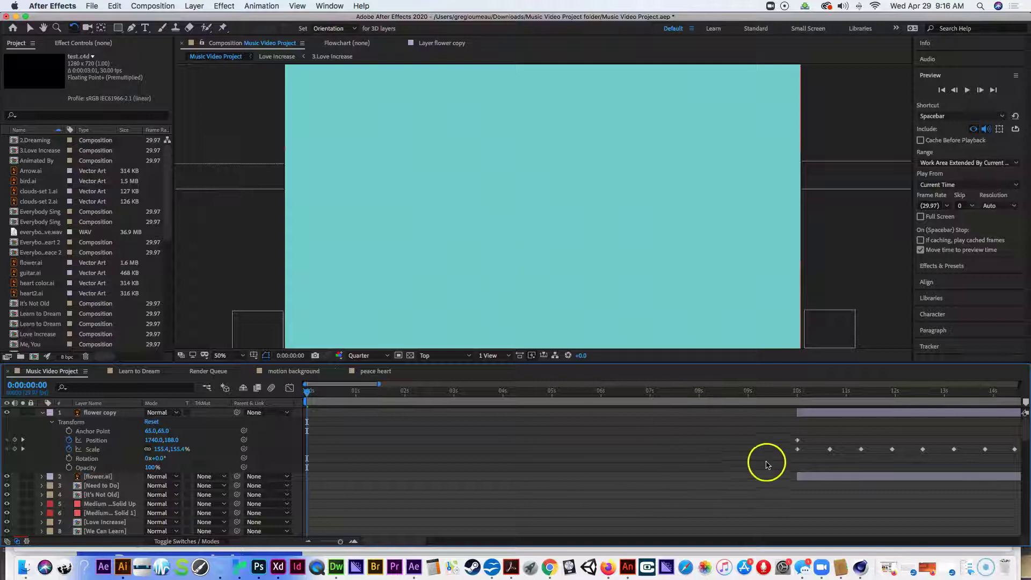
left_click(859, 573)
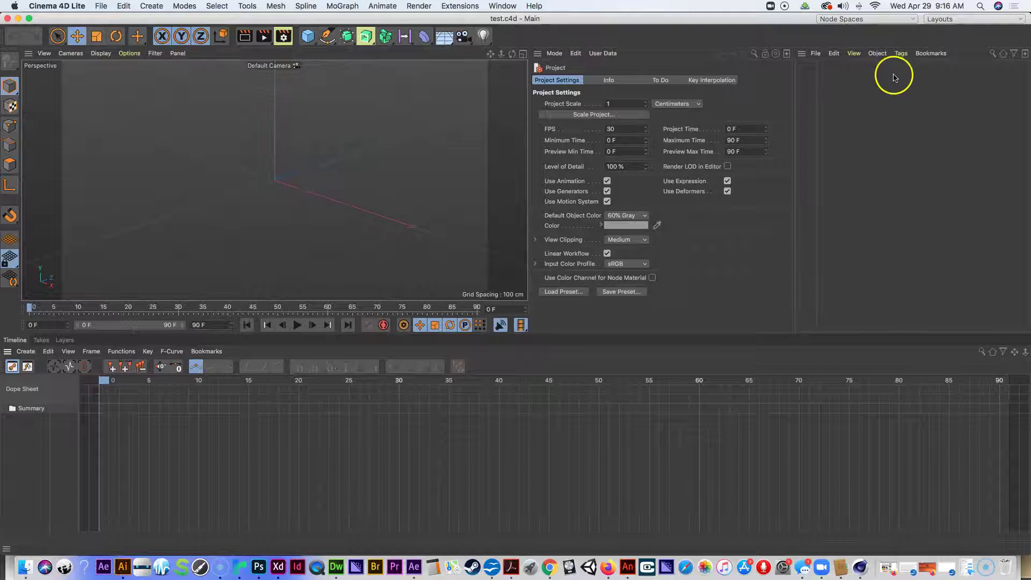
left_click(946, 22)
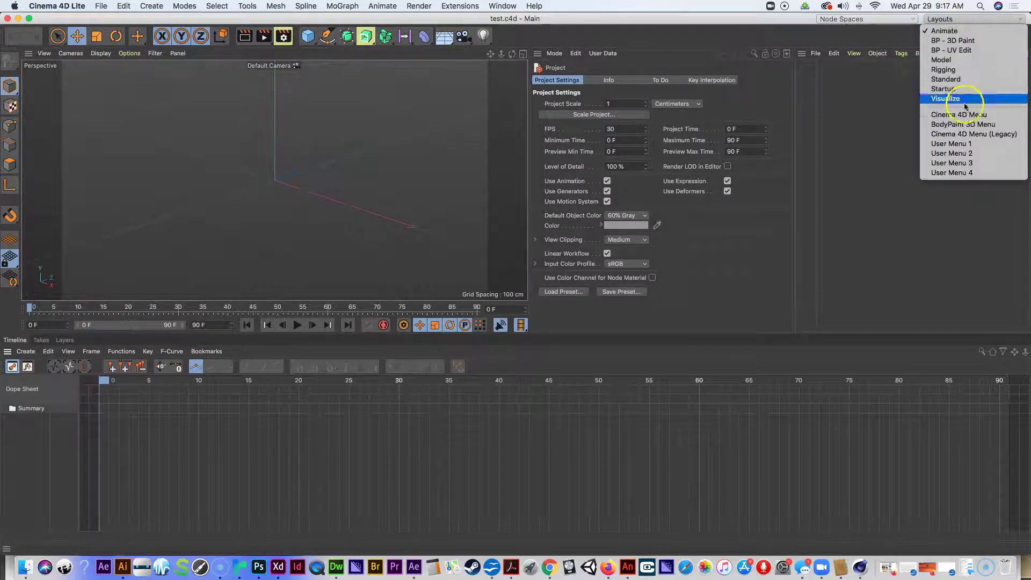
left_click(946, 125)
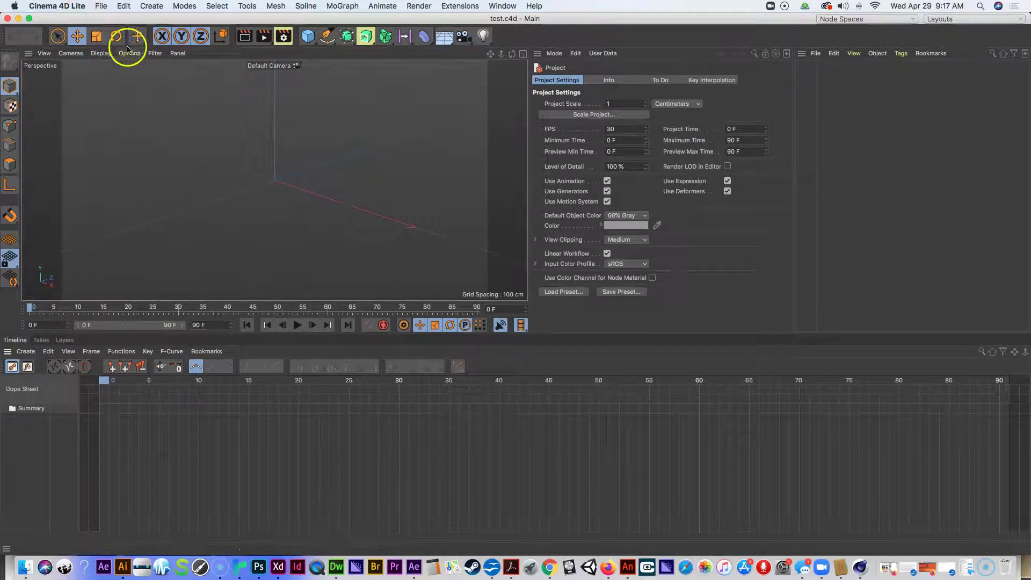
Step: Open peace-sign-angled.stl from the files folder, importing it at a scale of 3 inches
left_click(101, 7)
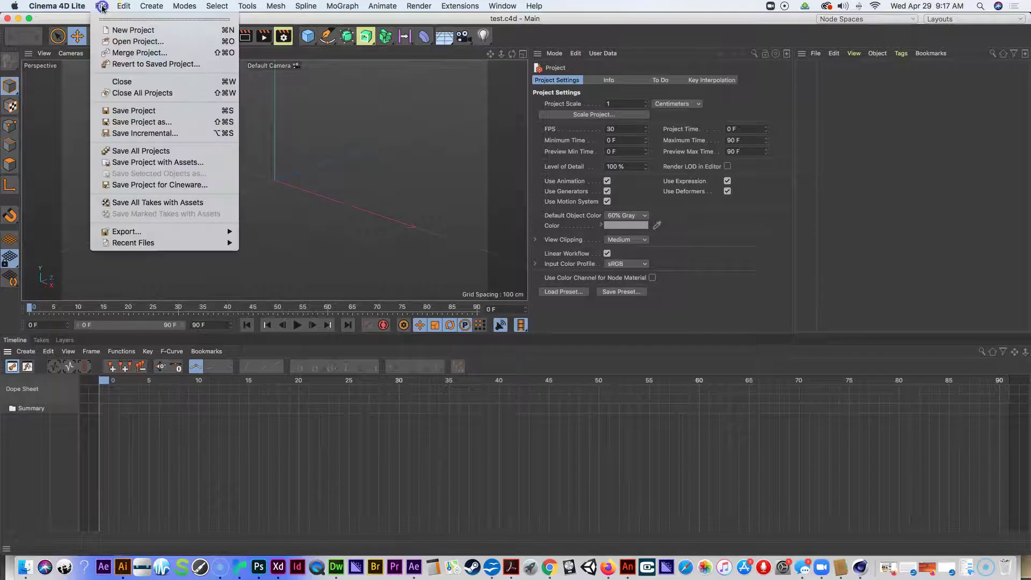
left_click(122, 46)
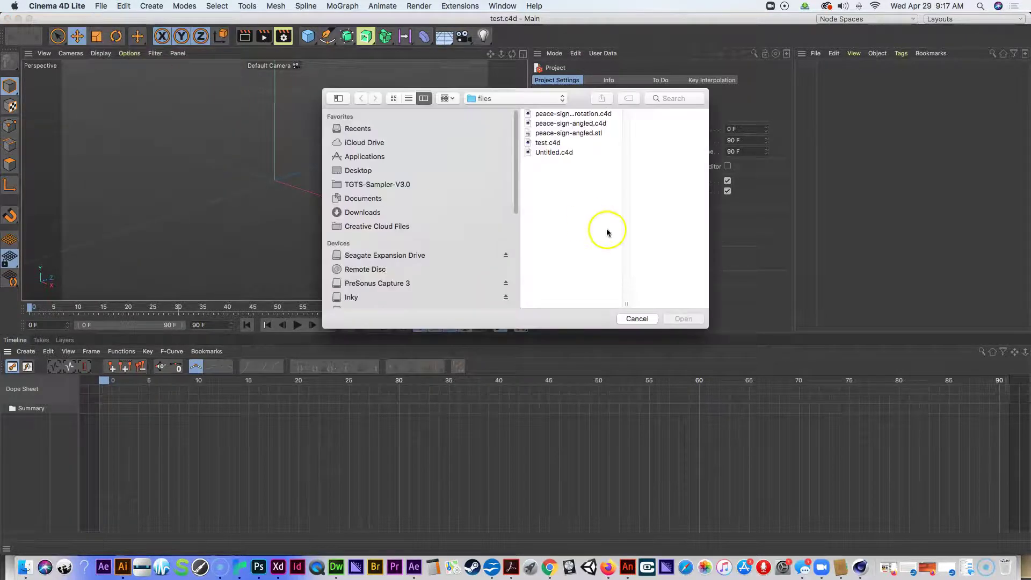
left_click(579, 134)
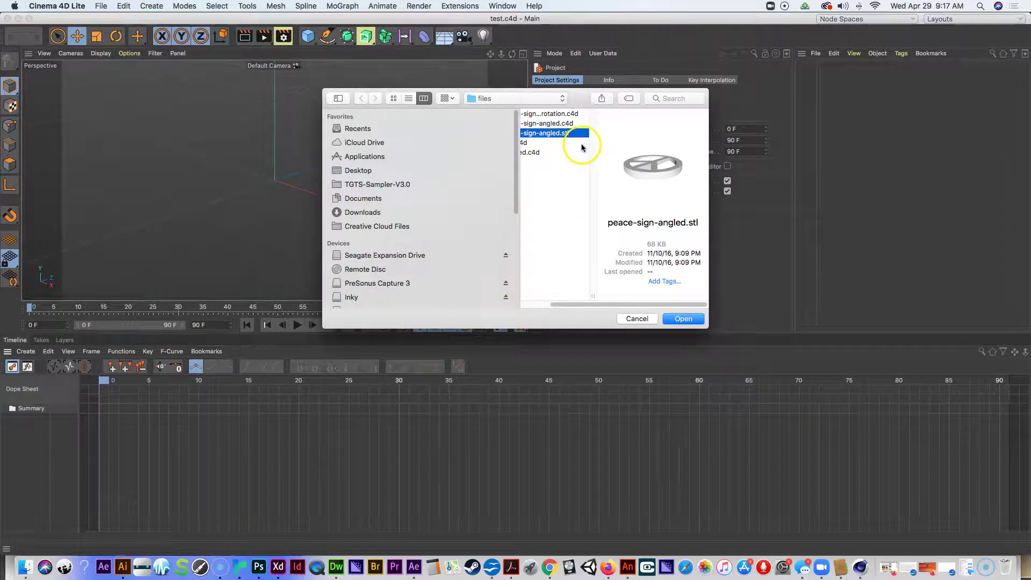
left_click(691, 320)
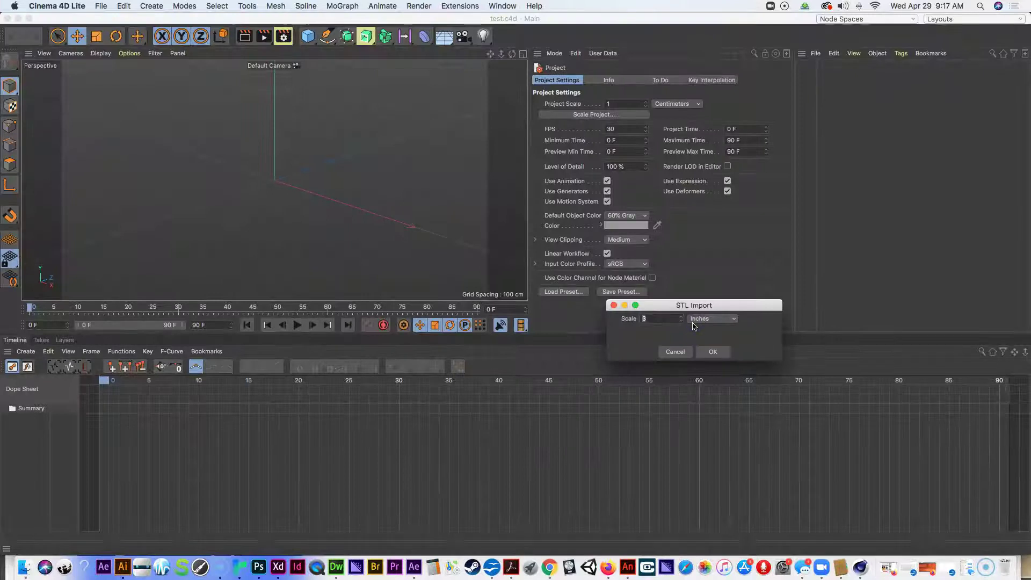
double_click(643, 320)
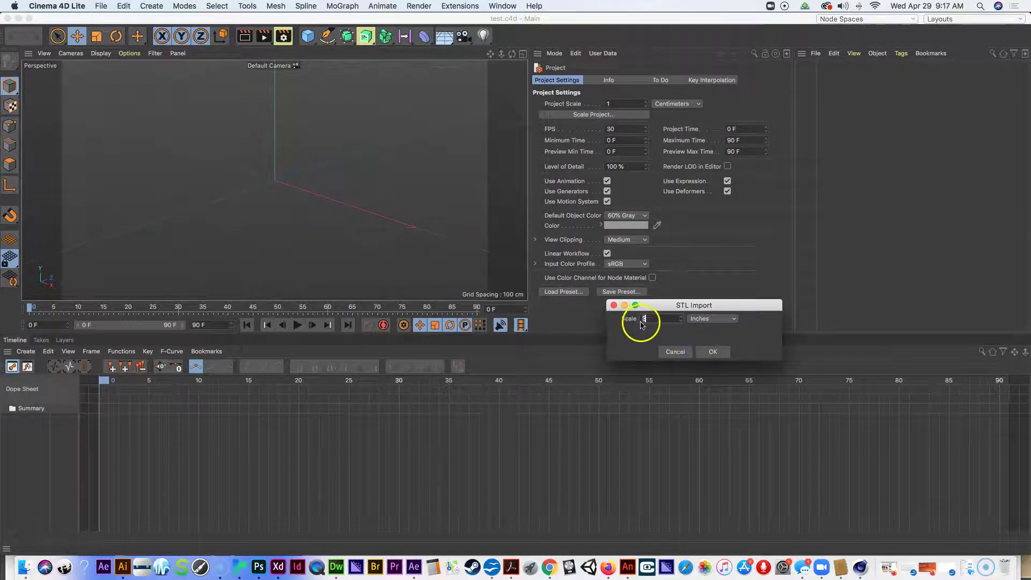
left_click(714, 319)
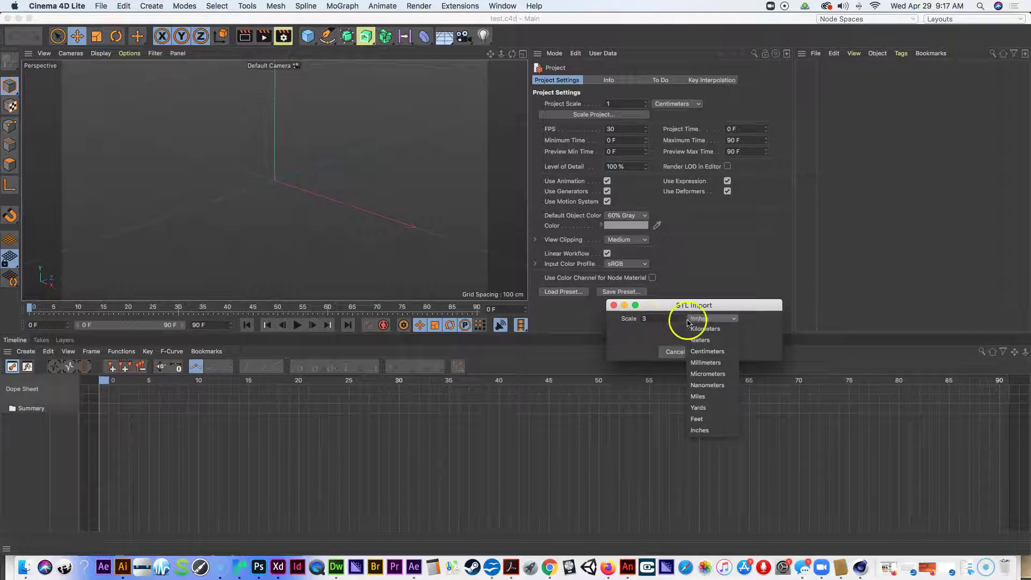
left_click(698, 322)
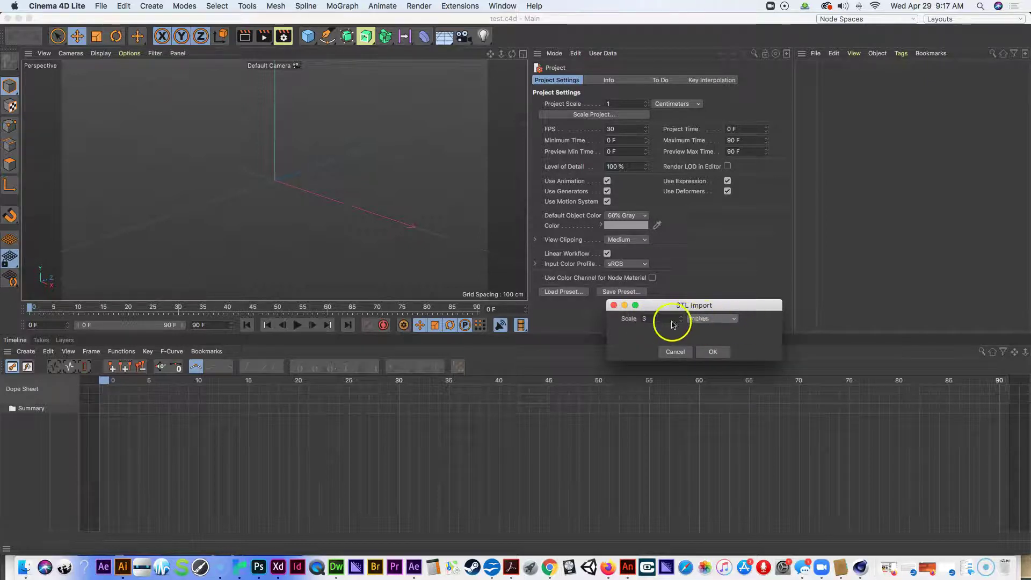
left_click(717, 352)
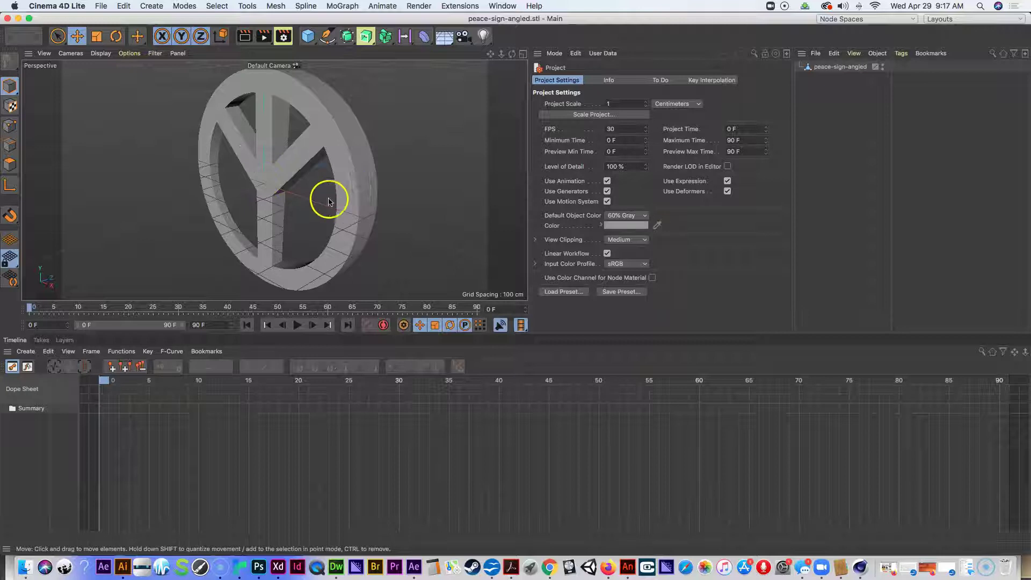
Step: Rotate the peace sign about its pitch axis to about 185.5° with the Rotate tool
left_click(116, 37)
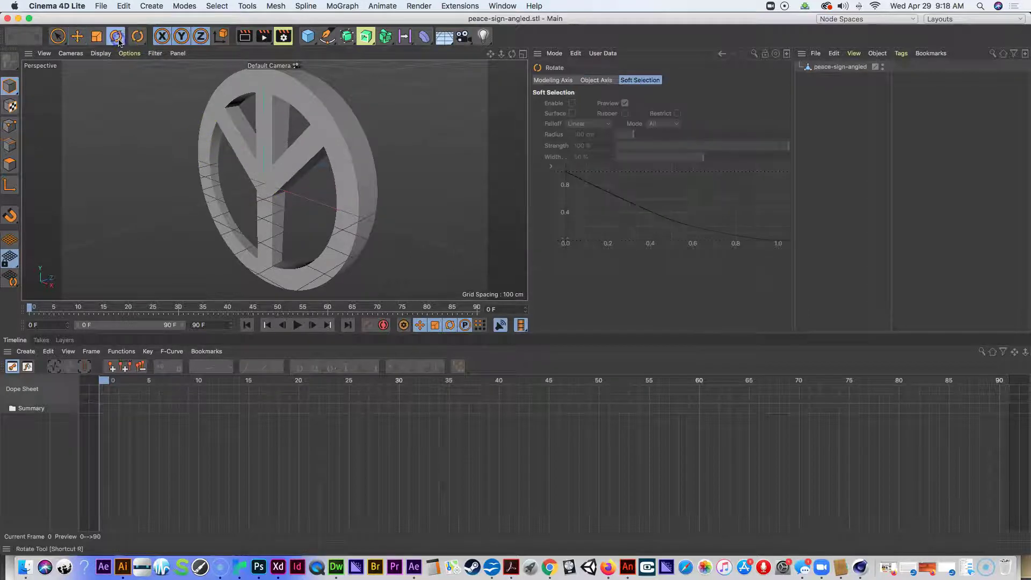
left_click(273, 155)
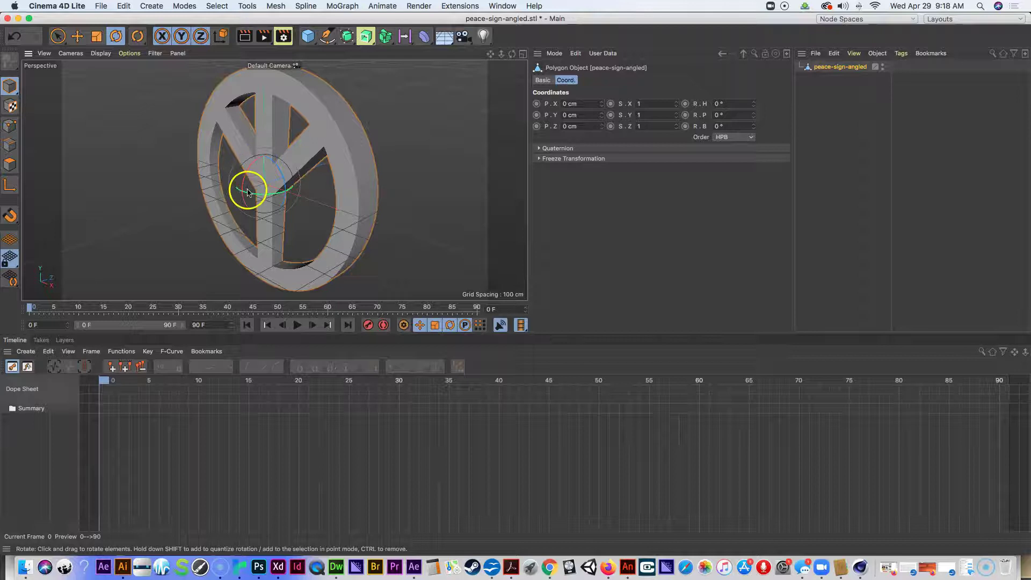
left_click_drag(253, 163, 299, 241)
left_click_drag(311, 246, 316, 245)
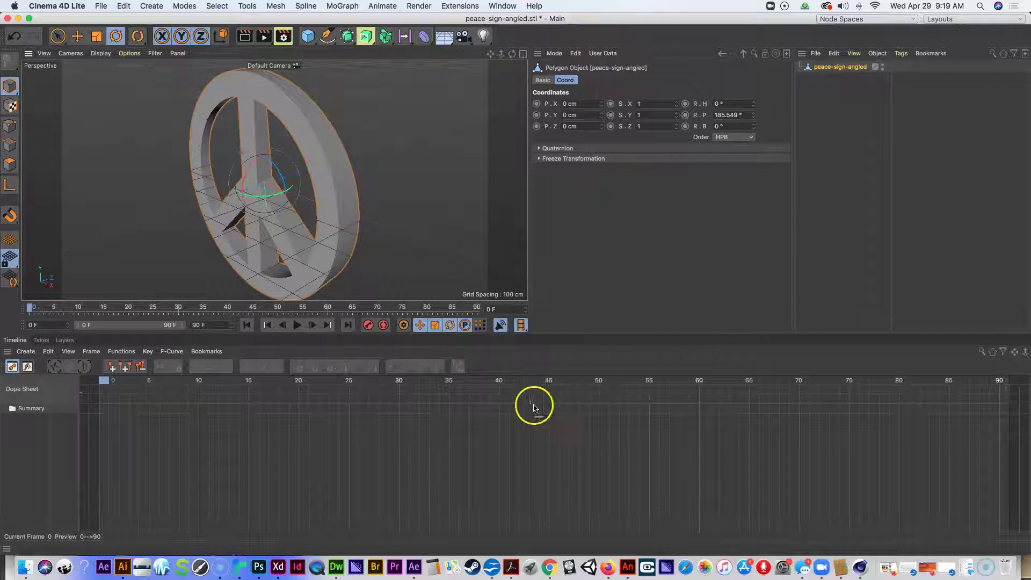
Step: Switch to Chrome and review the "Make an object rotate forever in 3D" link from the After Effects week 16 class page
left_click(548, 568)
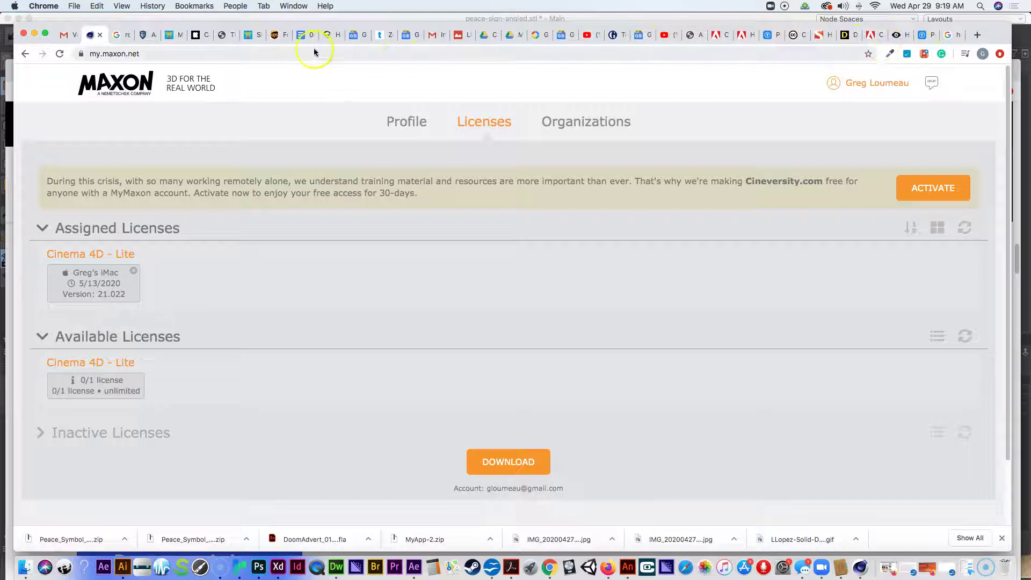
left_click(224, 36)
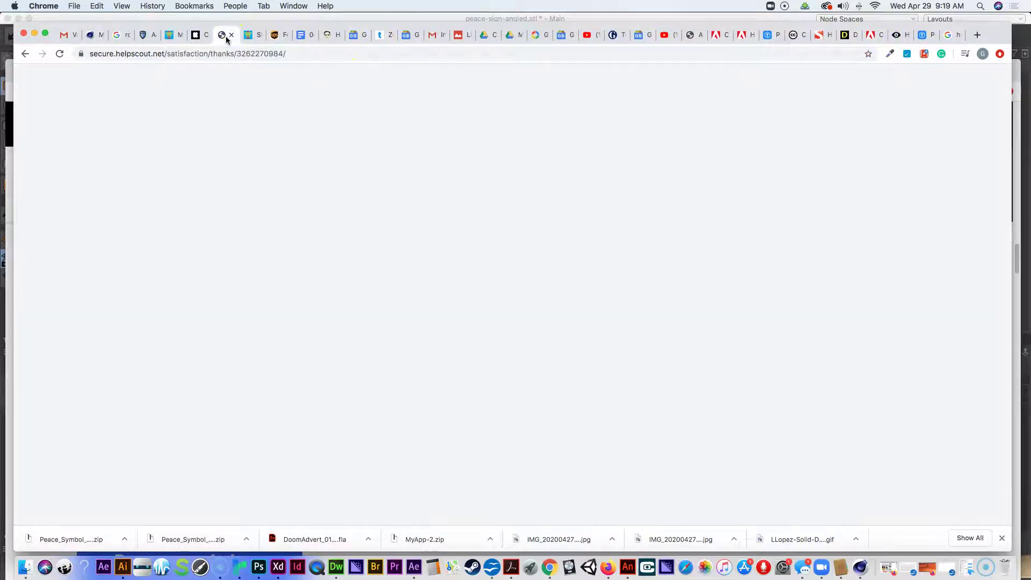
left_click(797, 37)
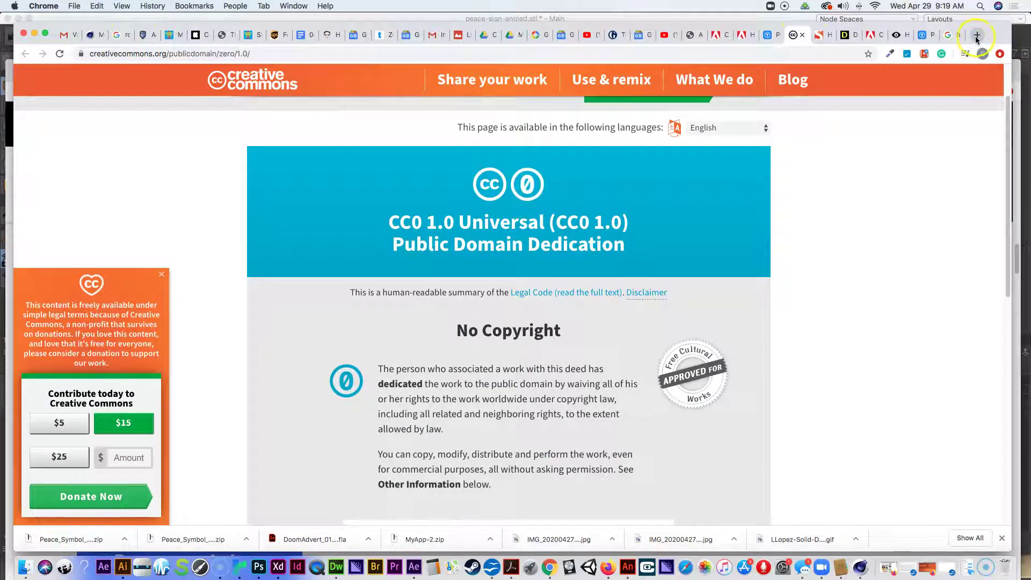
left_click(696, 35)
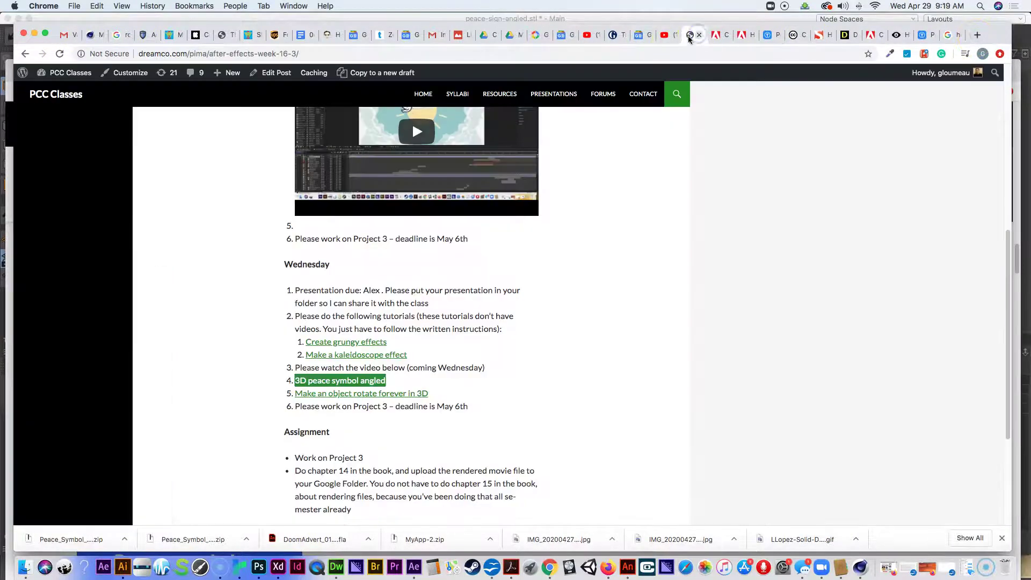
left_click(477, 404)
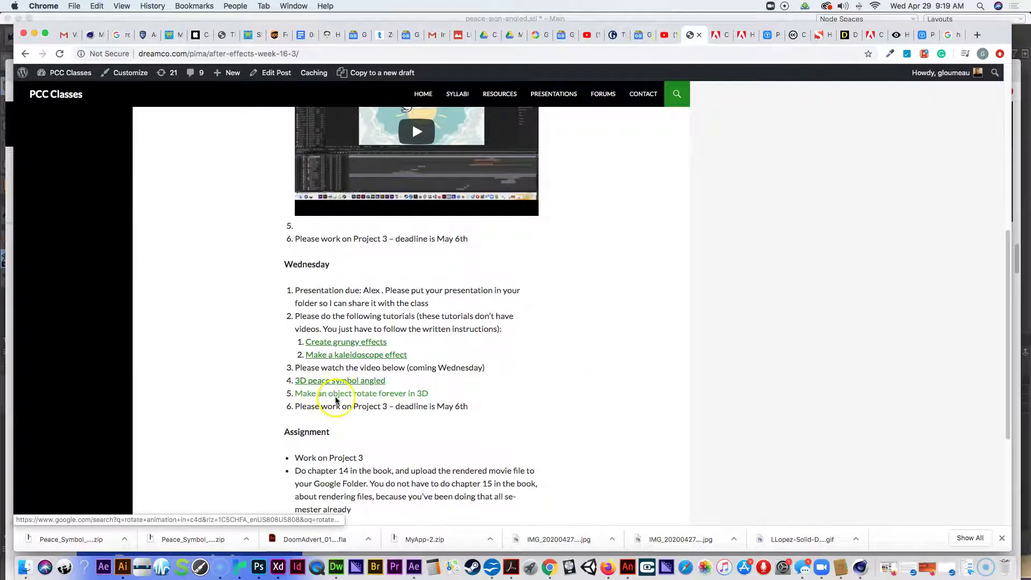
right_click(361, 396)
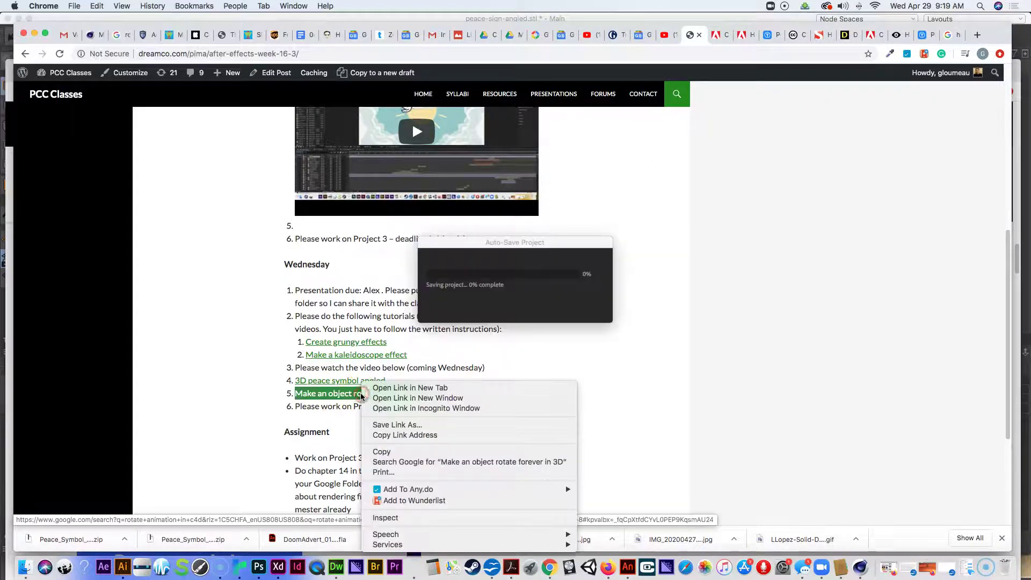
left_click(387, 388)
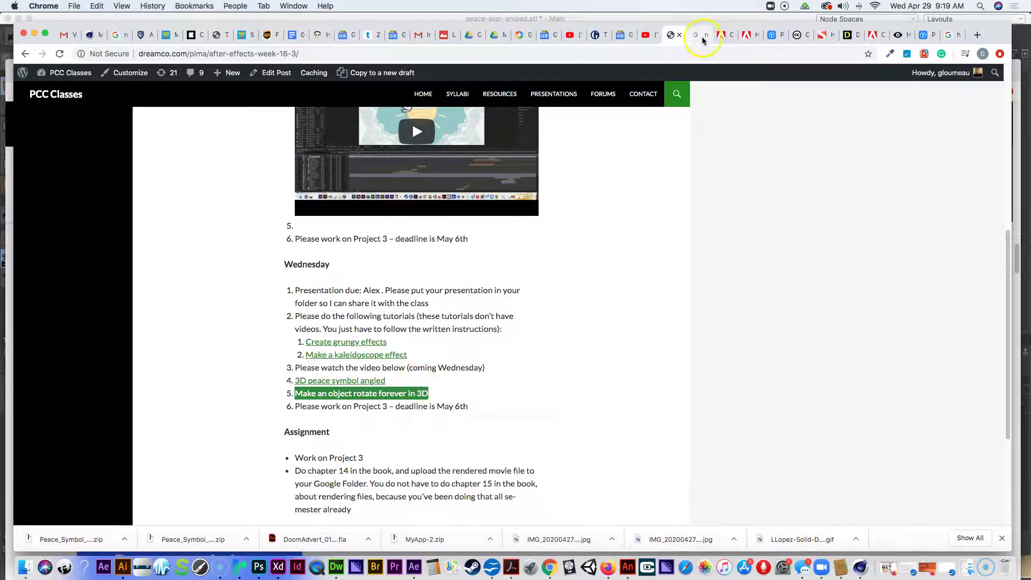
left_click(703, 39)
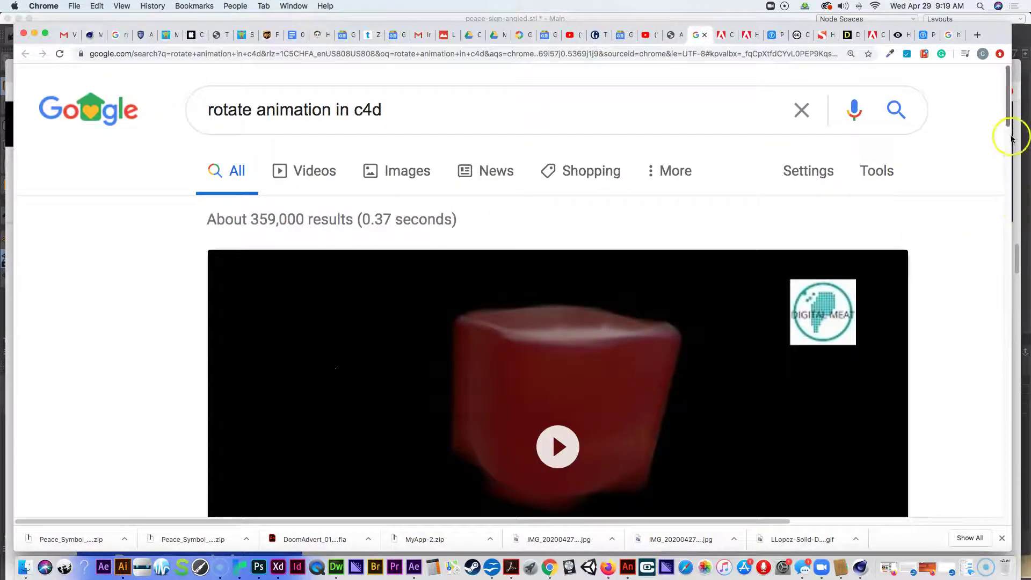
left_click_drag(1007, 115, 1006, 150)
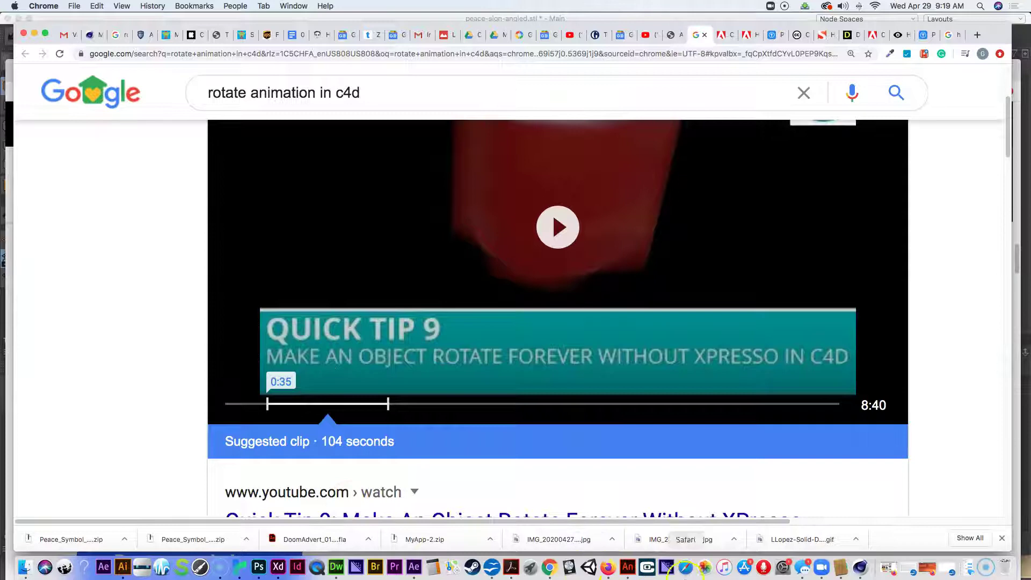
Step: Return to the peace sign project in Cinema 4D Lite and change the workspace to the Startup layout
left_click(861, 568)
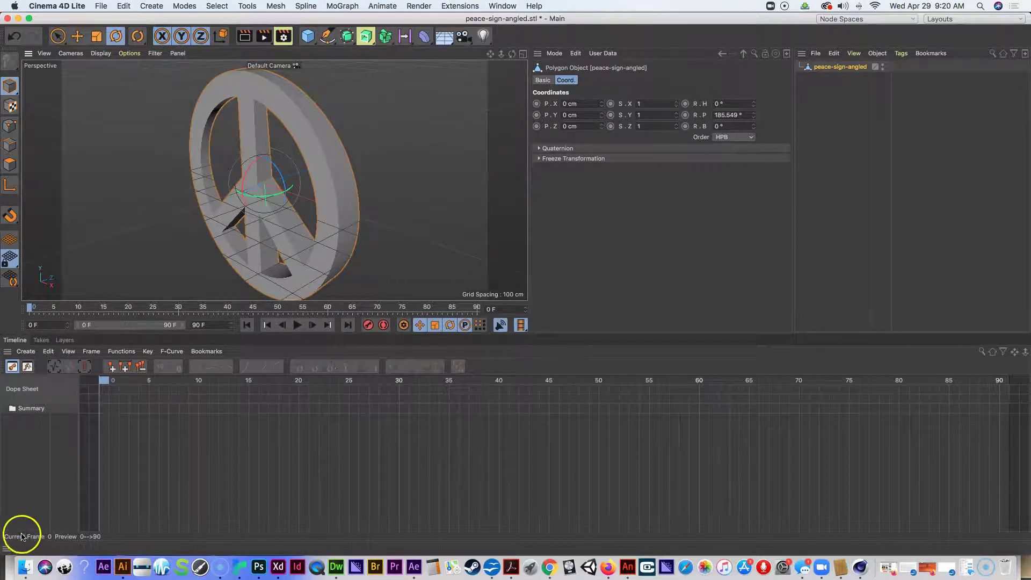
key("super+d")
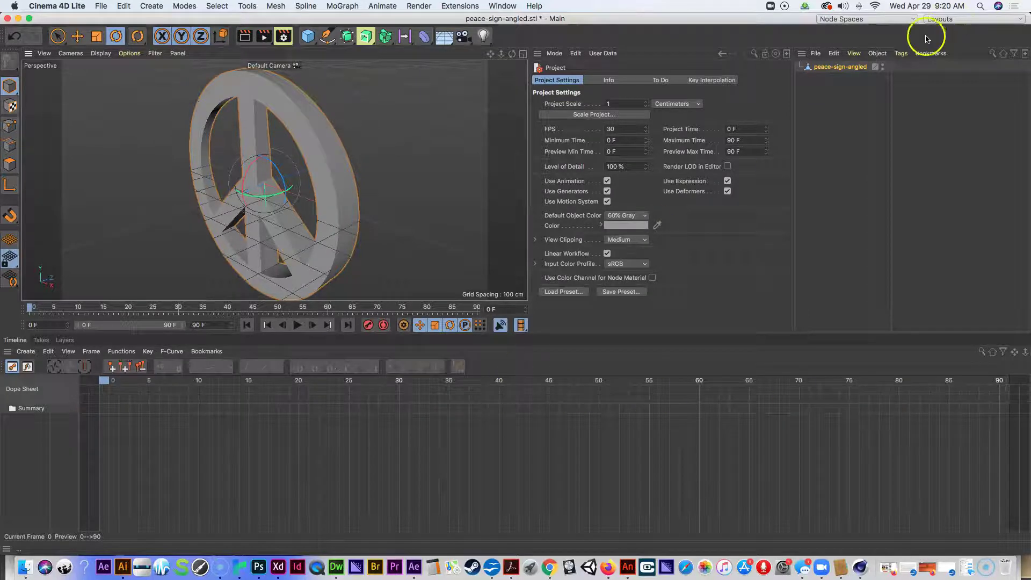
left_click(948, 19)
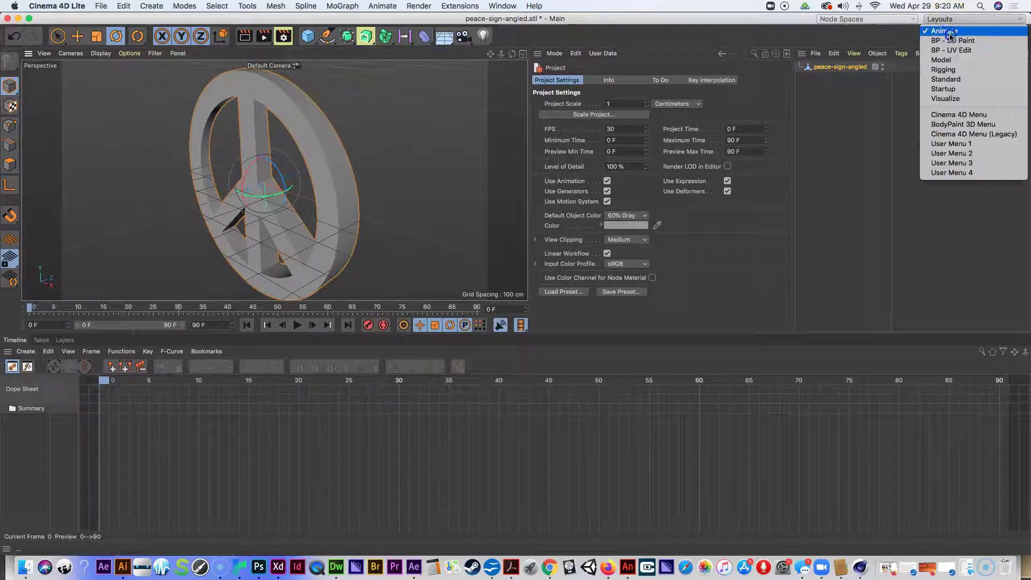
left_click(943, 89)
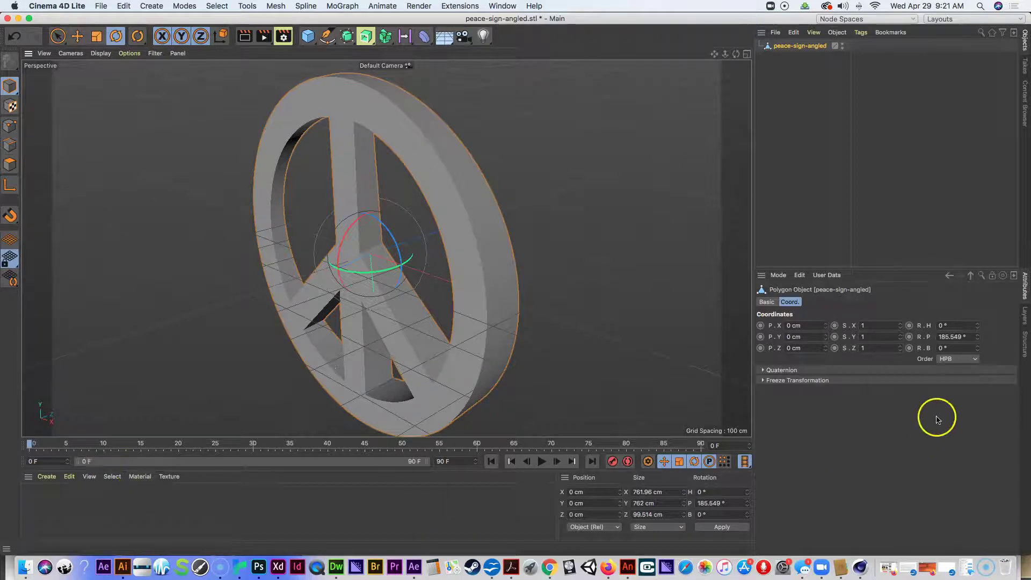
Step: Keyframe the peace sign's heading rotation at 0° on frame 0 and 360° on frame 90, and preview the spin
left_click(909, 327)
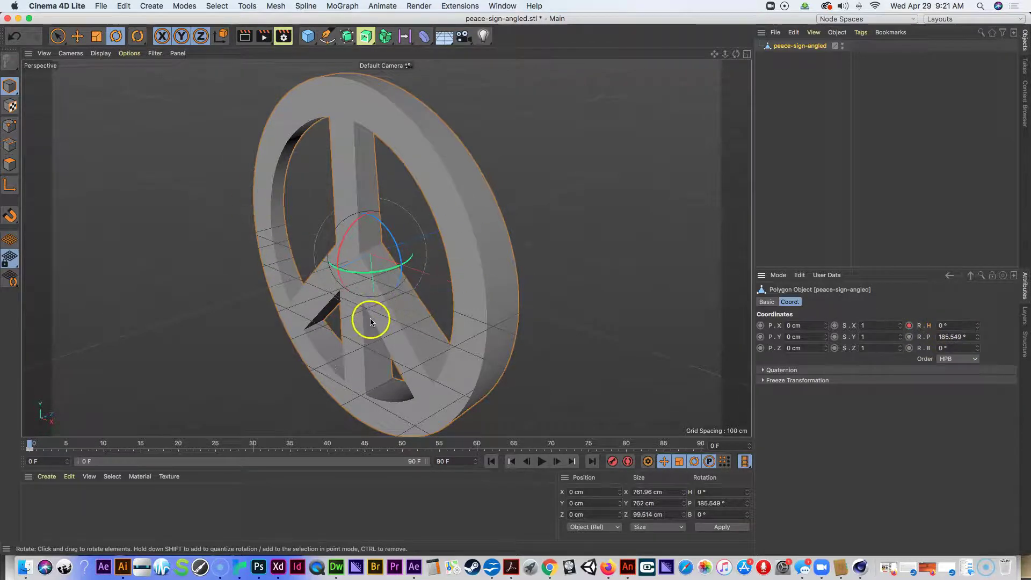
left_click_drag(31, 446, 716, 491)
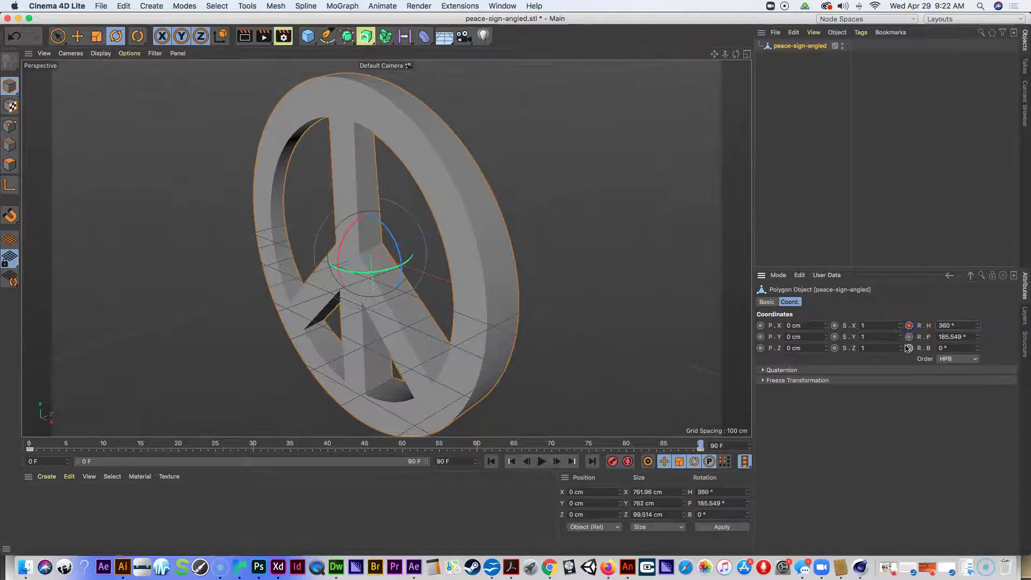
left_click_drag(693, 446, 545, 443)
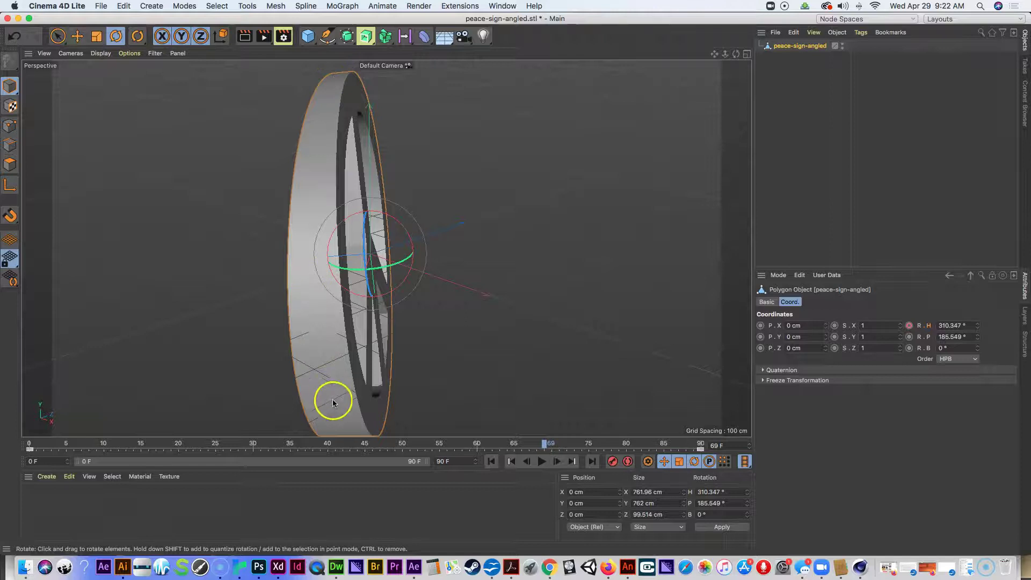
left_click_drag(547, 447, 3, 383)
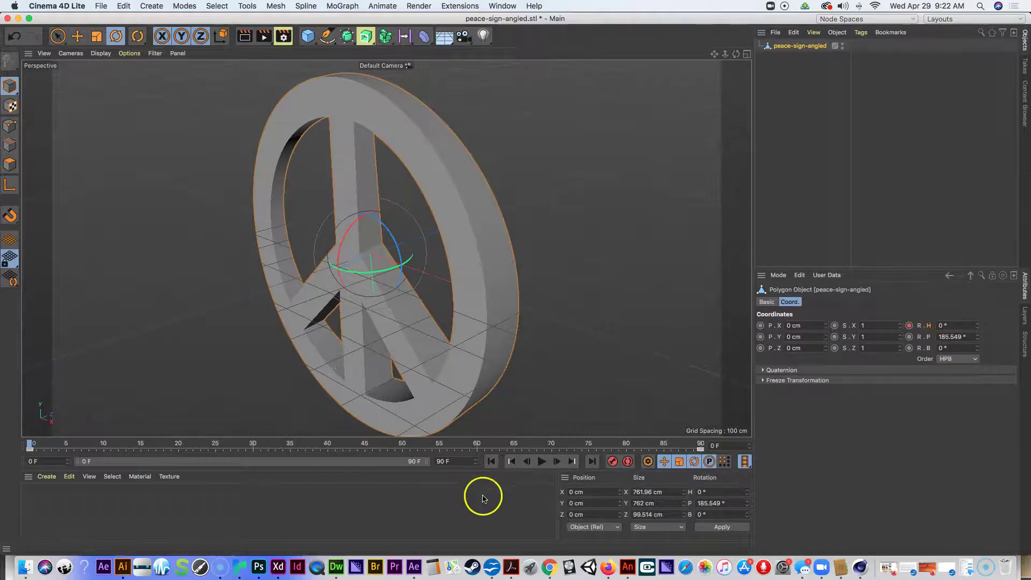
left_click(542, 465)
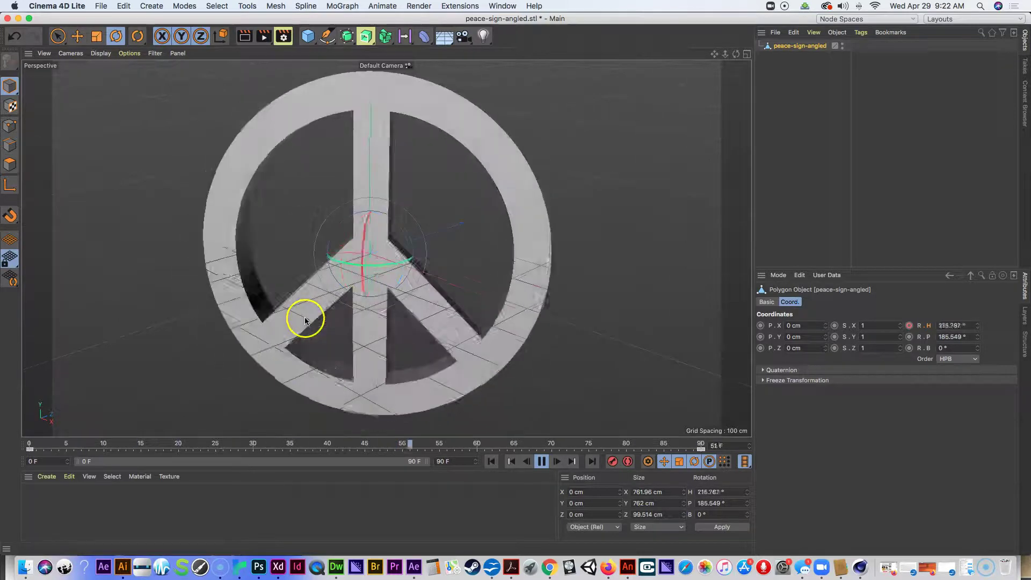
left_click(542, 461)
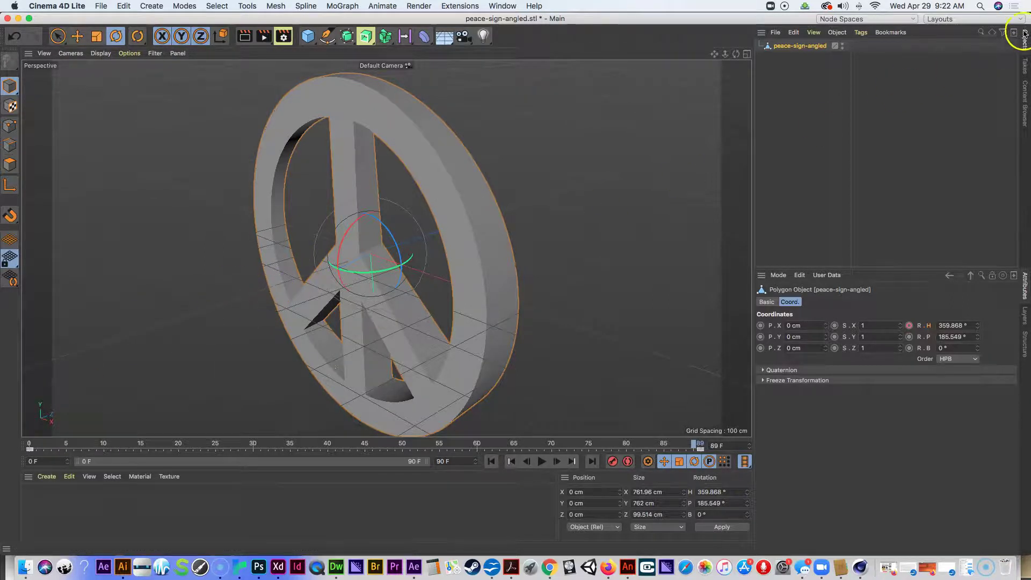
Step: Change to the Animate layout and expand the peace sign's Rotation . H track down to its curve in the timeline
left_click(958, 21)
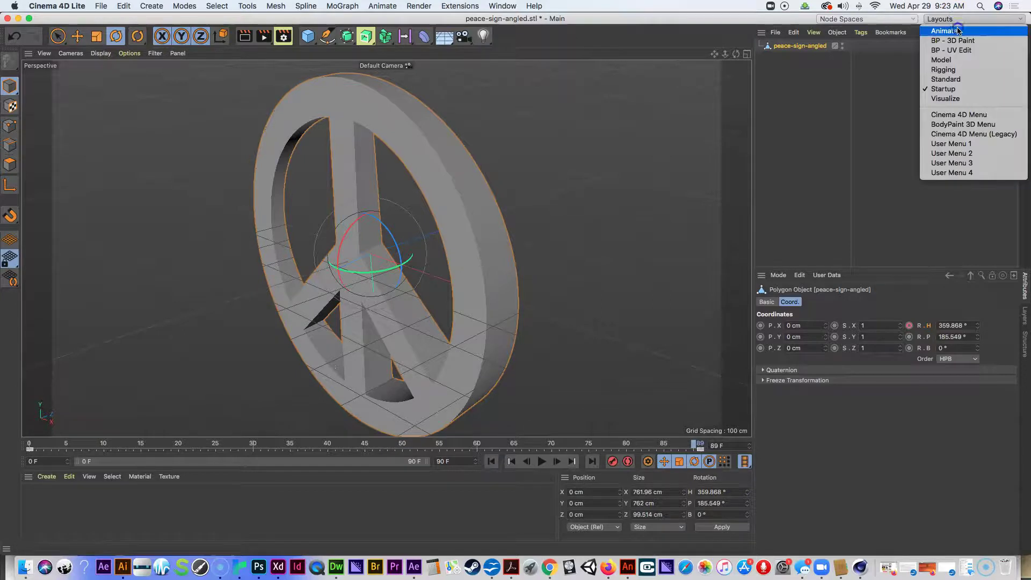
left_click(959, 31)
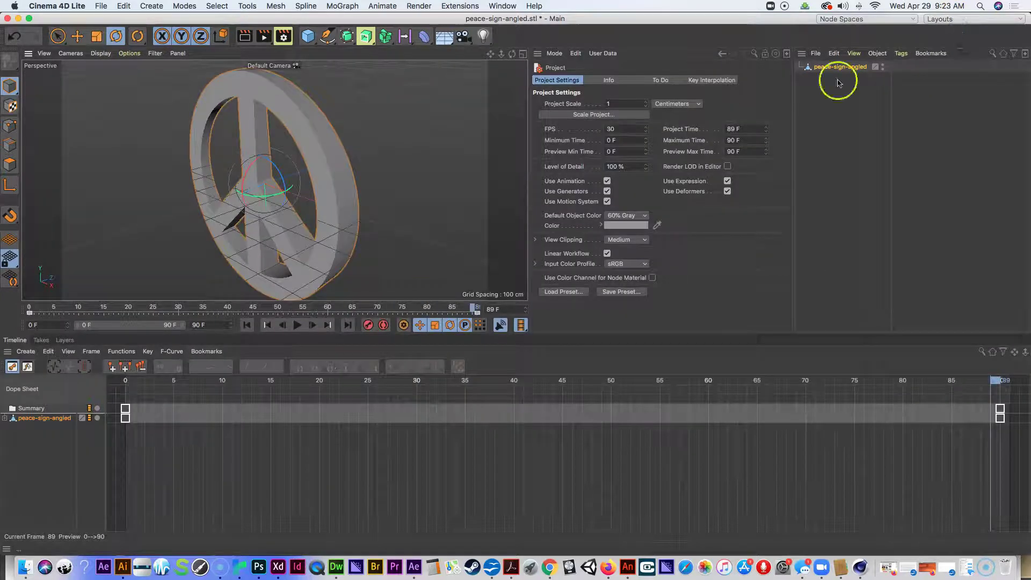
left_click(4, 419)
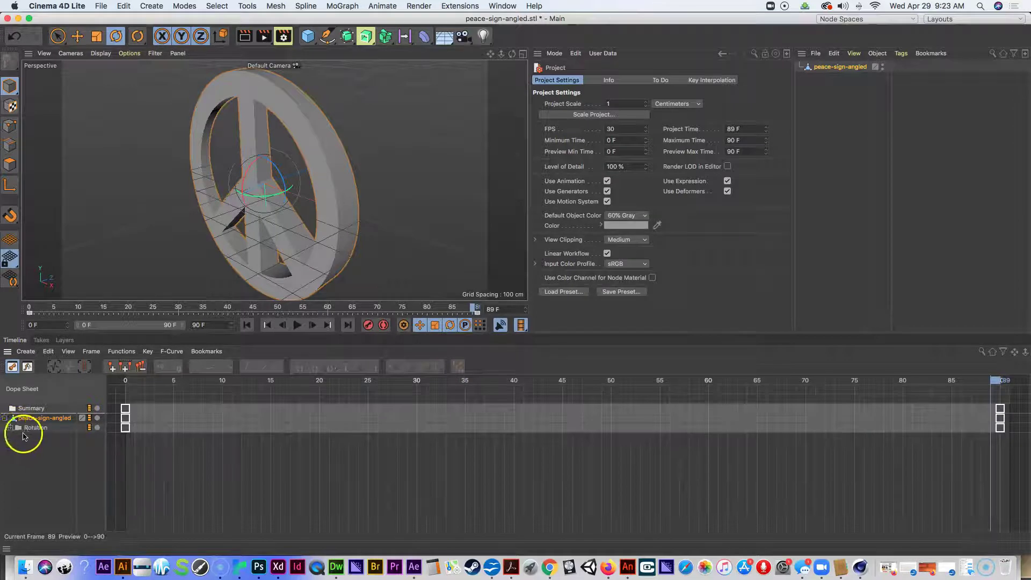
left_click(11, 429)
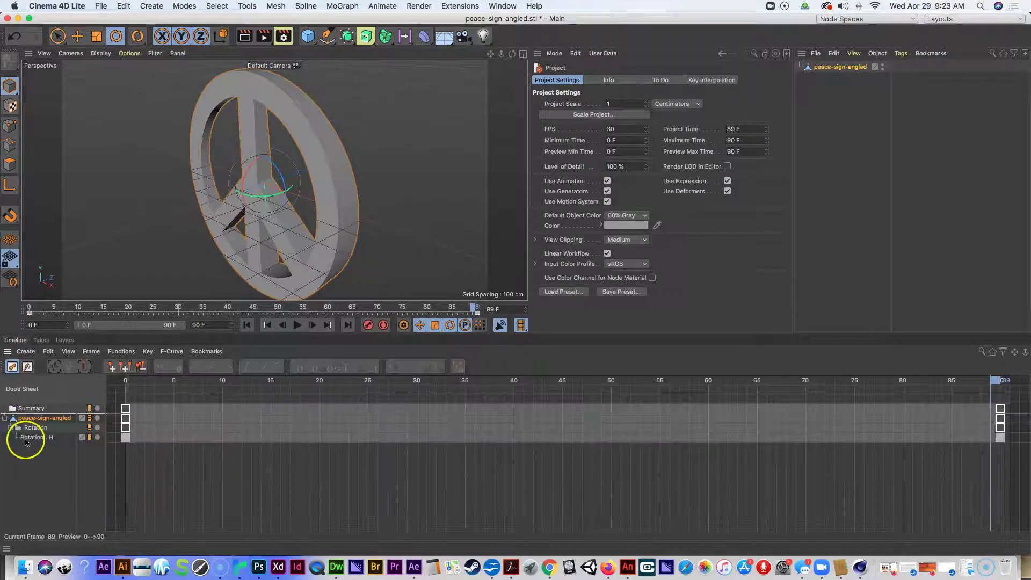
left_click(26, 438)
left_click(16, 439)
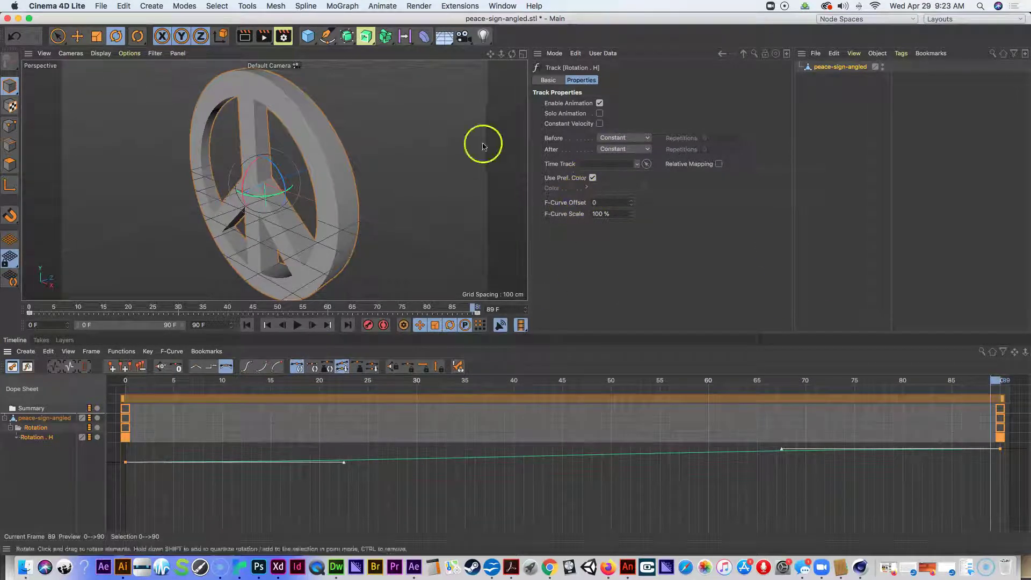
Step: Set the Rotation . H track's After behaviour to Repeat with 1000 repetitions, and play the animation to check it
left_click(627, 151)
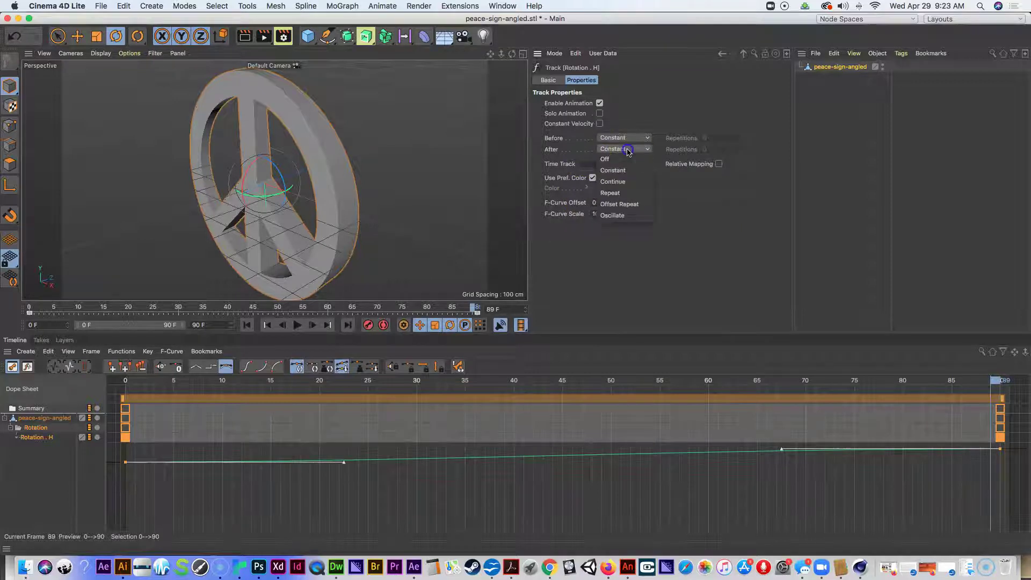
left_click(634, 193)
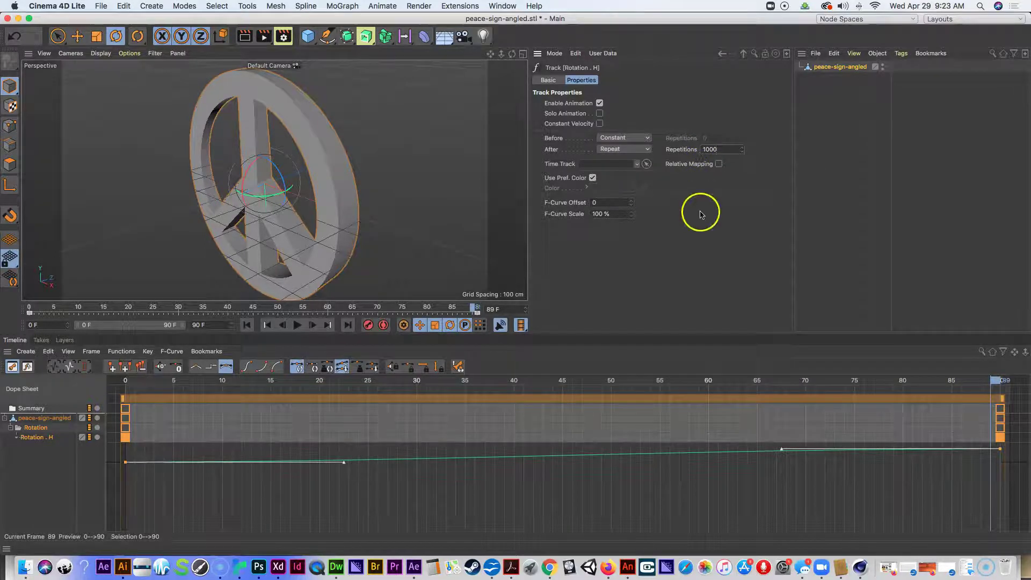
left_click(297, 325)
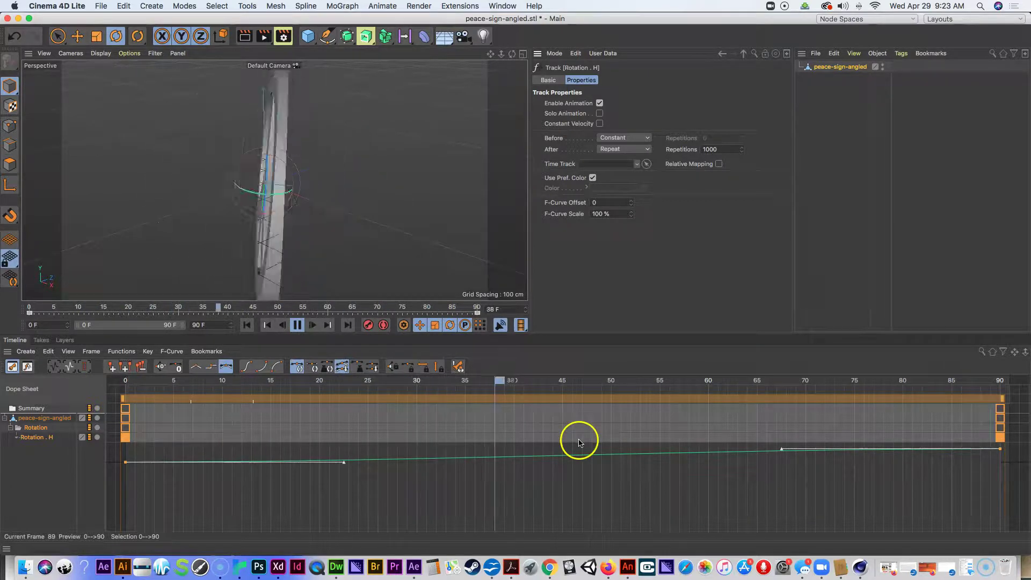
left_click(300, 330)
left_click(176, 381)
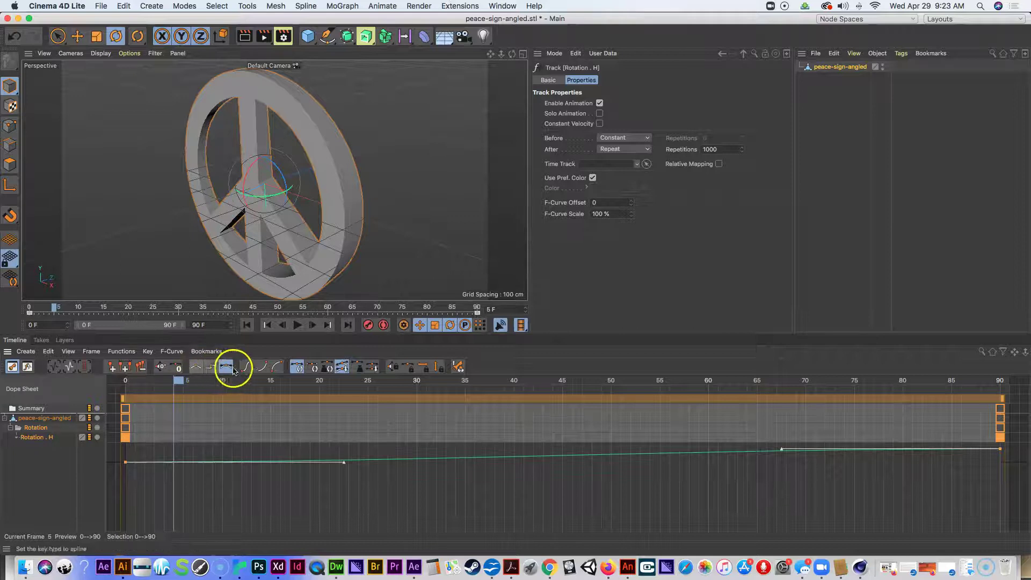
Step: Set the Rotation . H keys to linear interpolation, play the animation from the start, and return to frame 0
left_click(196, 368)
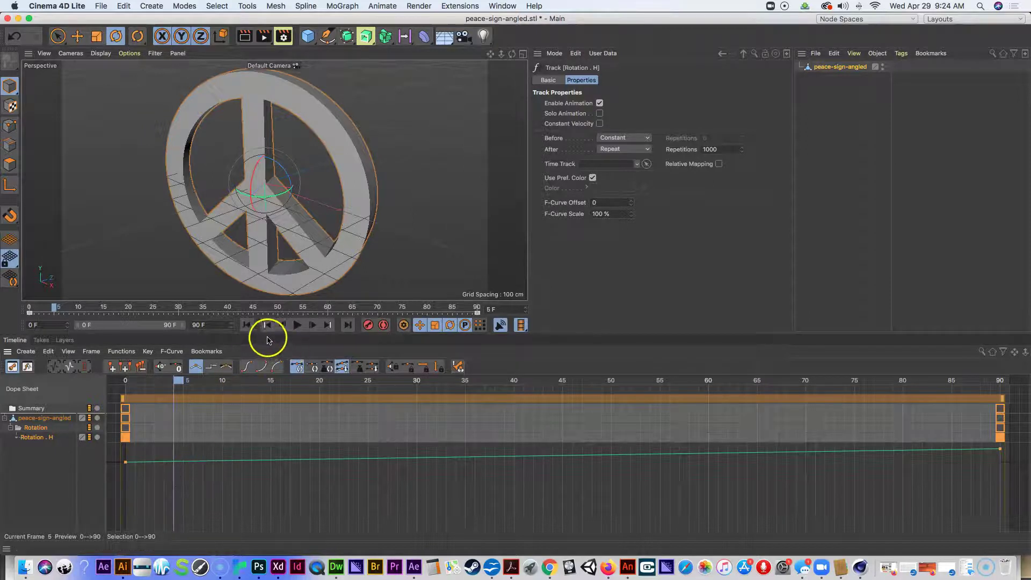
left_click(247, 325)
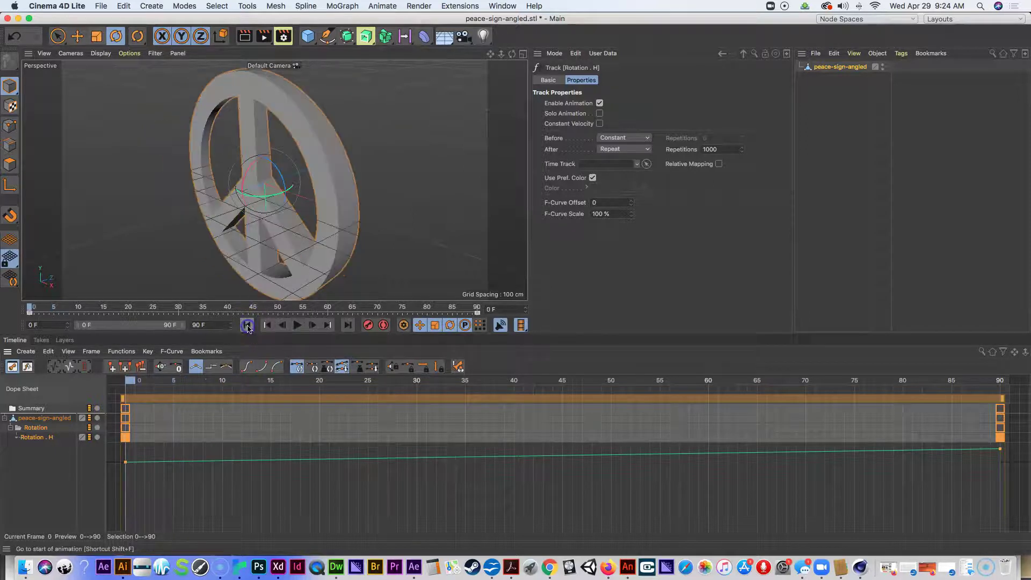
left_click(296, 329)
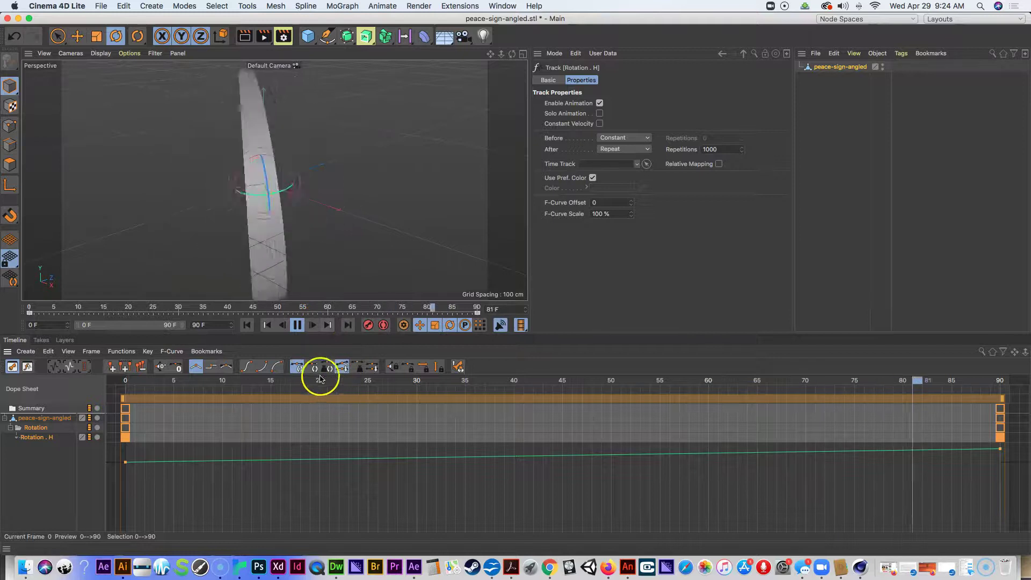
left_click(298, 325)
left_click(280, 381)
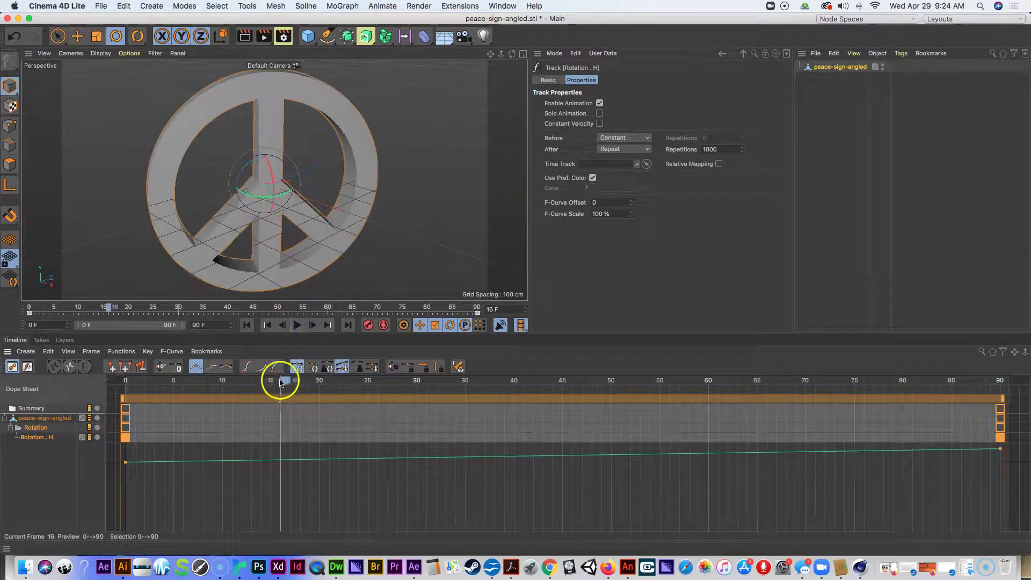
left_click_drag(271, 382, 111, 371)
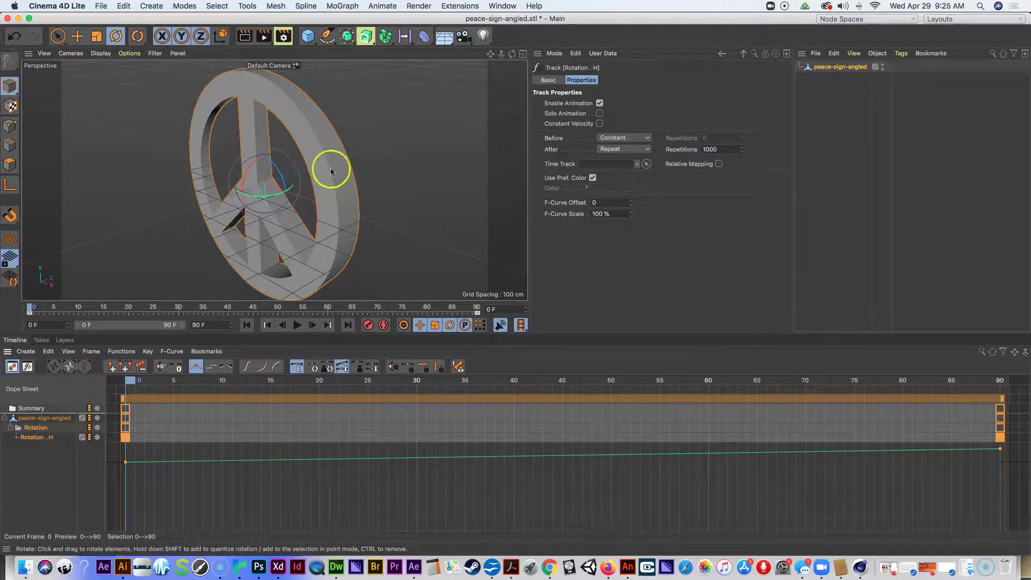
Step: Save the project under the new name peace-sign-ROTATE.c4d in the files folder
left_click(101, 6)
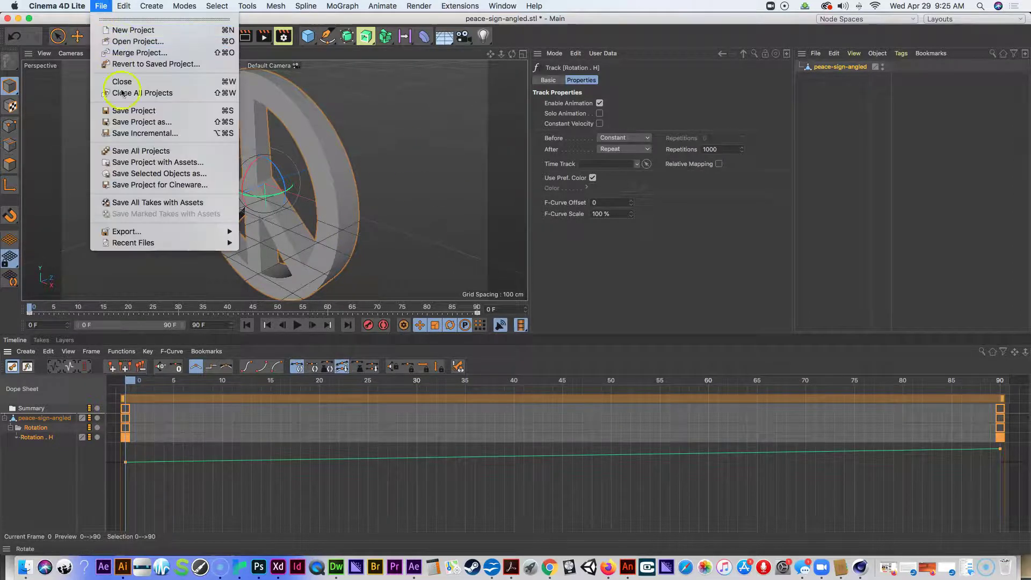
left_click(134, 122)
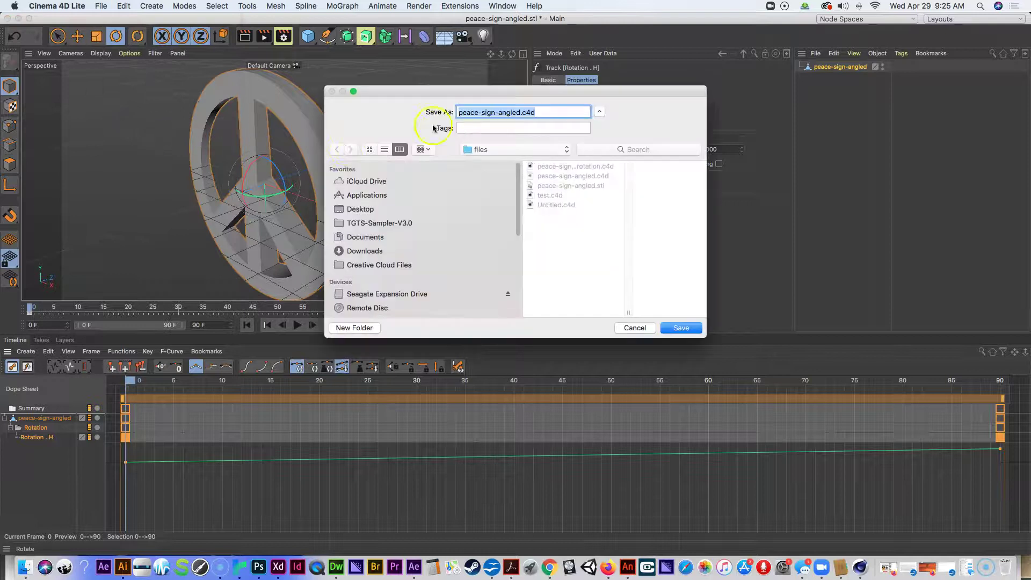
left_click(512, 114)
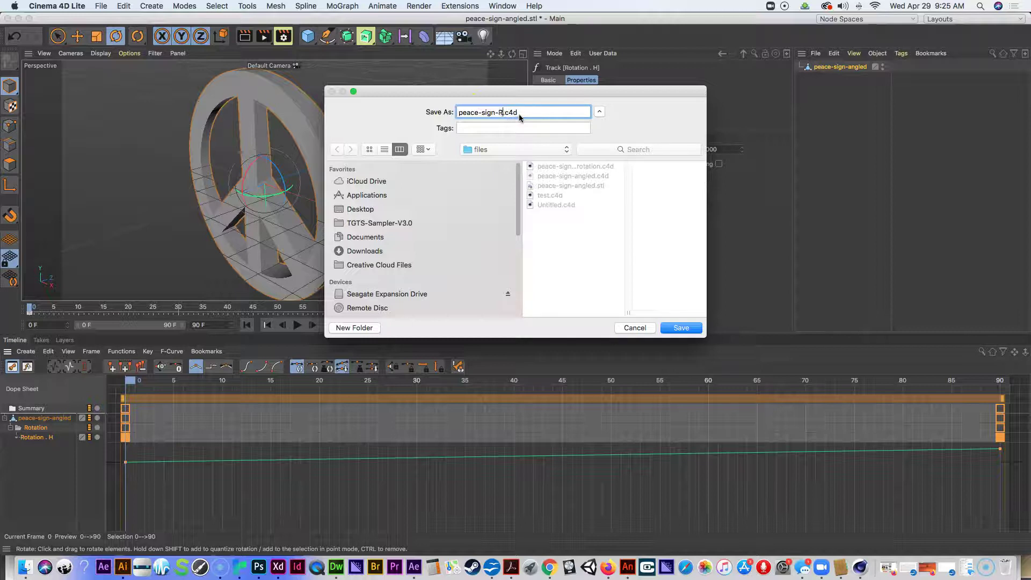
left_click(686, 318)
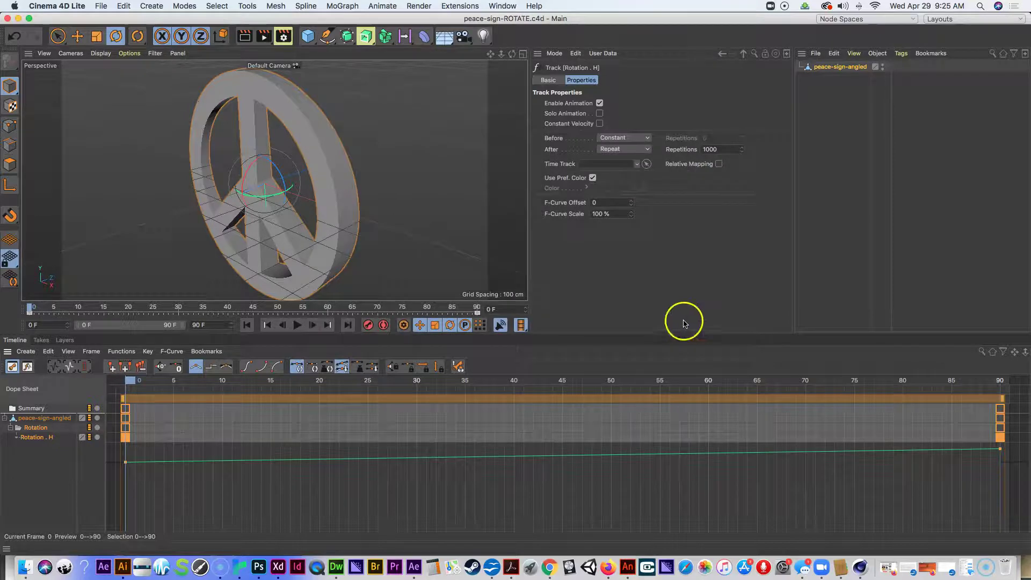
Step: Switch to After Effects and import peace-sign-ROTATE.c4d into the Music Video Project
left_click(415, 568)
left_click(103, 127)
left_click(677, 217)
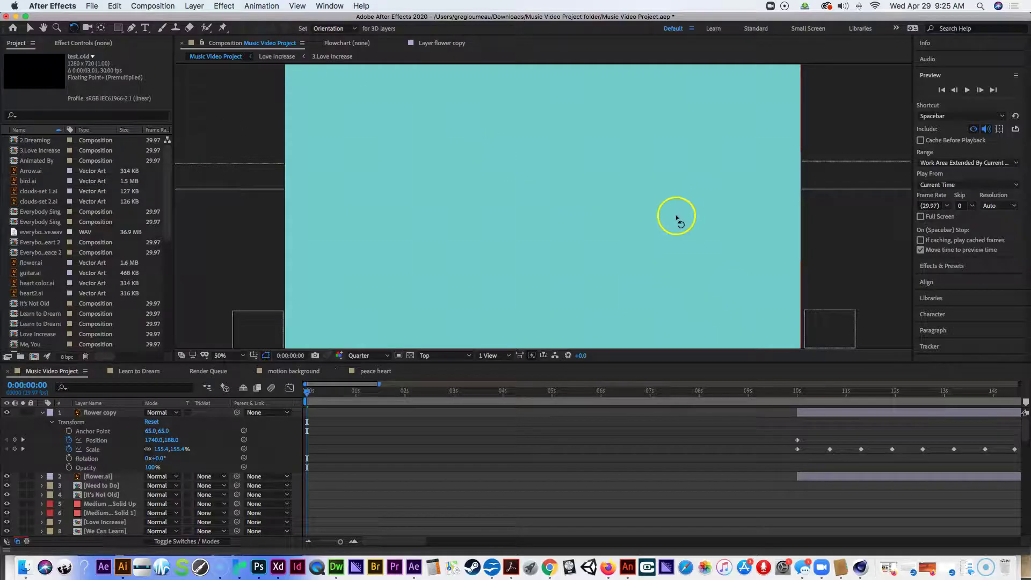
left_click(92, 5)
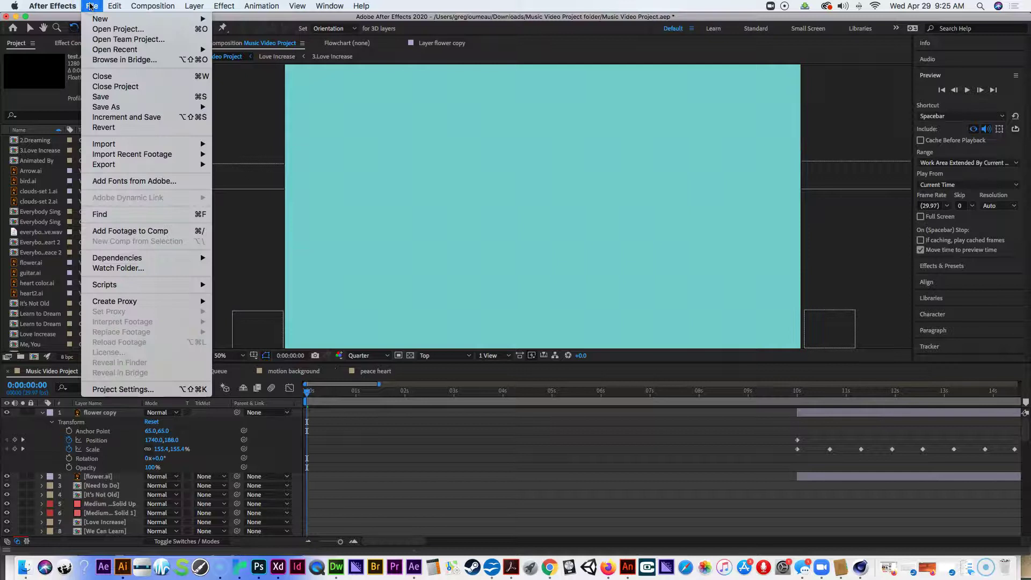
left_click(127, 143)
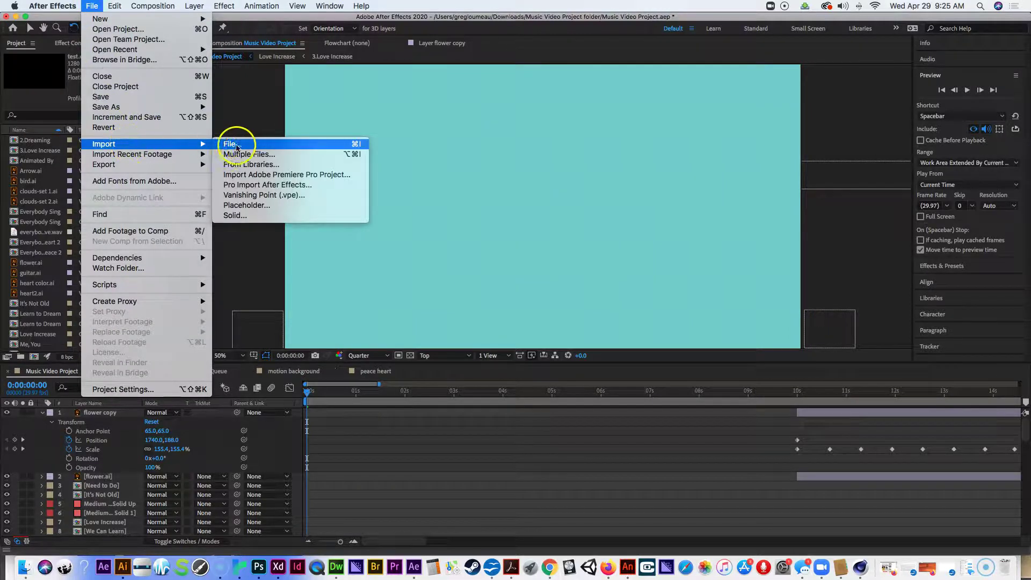
left_click(246, 146)
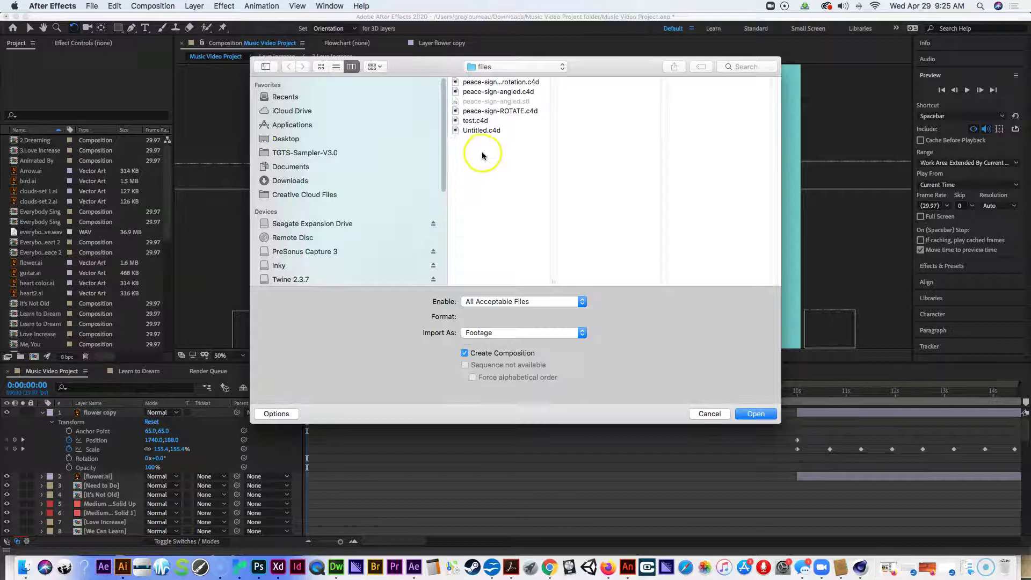
left_click(480, 111)
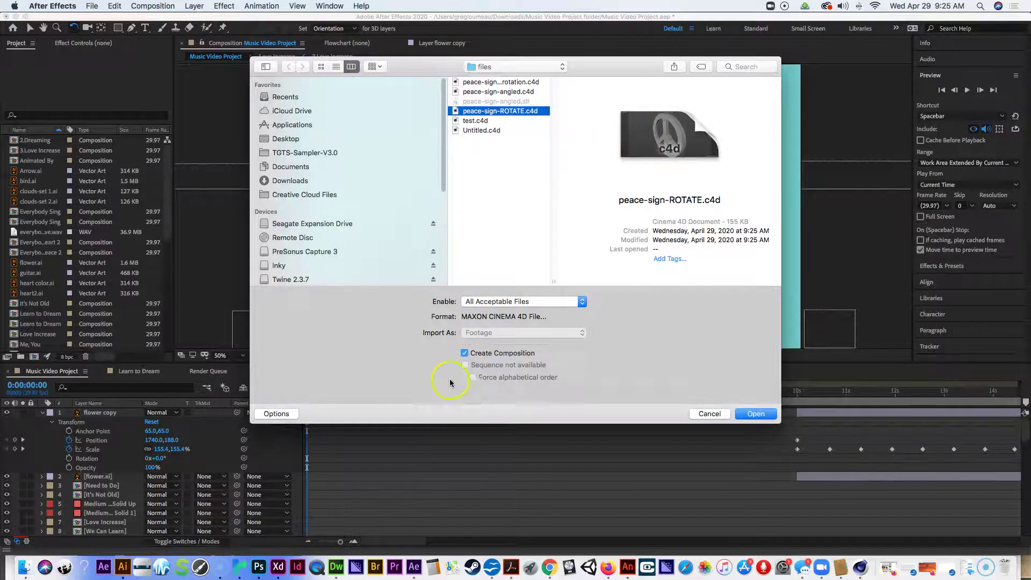
left_click(755, 414)
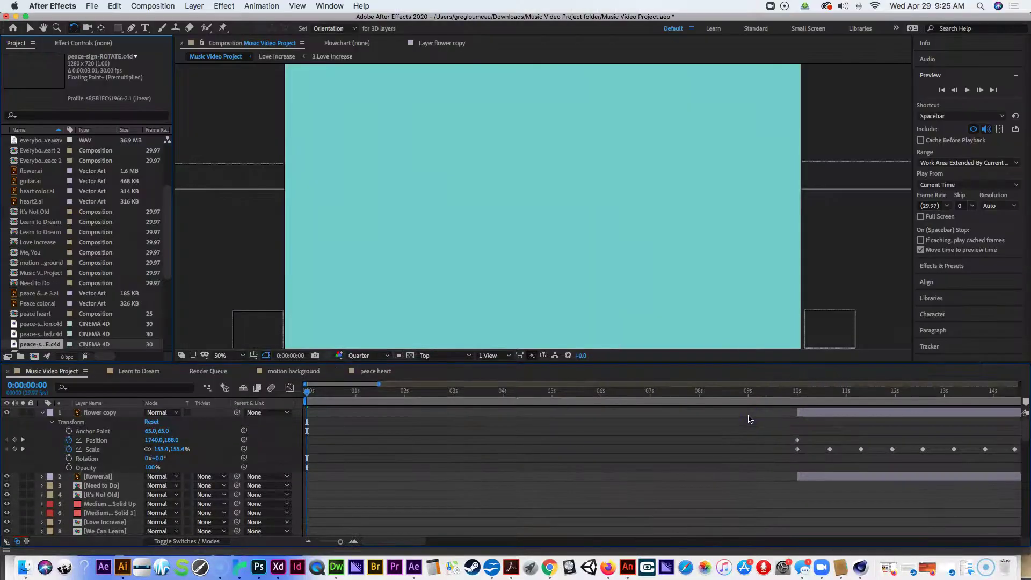
Step: Create a new composition from the imported peace-sign-ROTATE.c4d, re-enable viewer refresh, and preview the rotation
left_click_drag(60, 345, 52, 355)
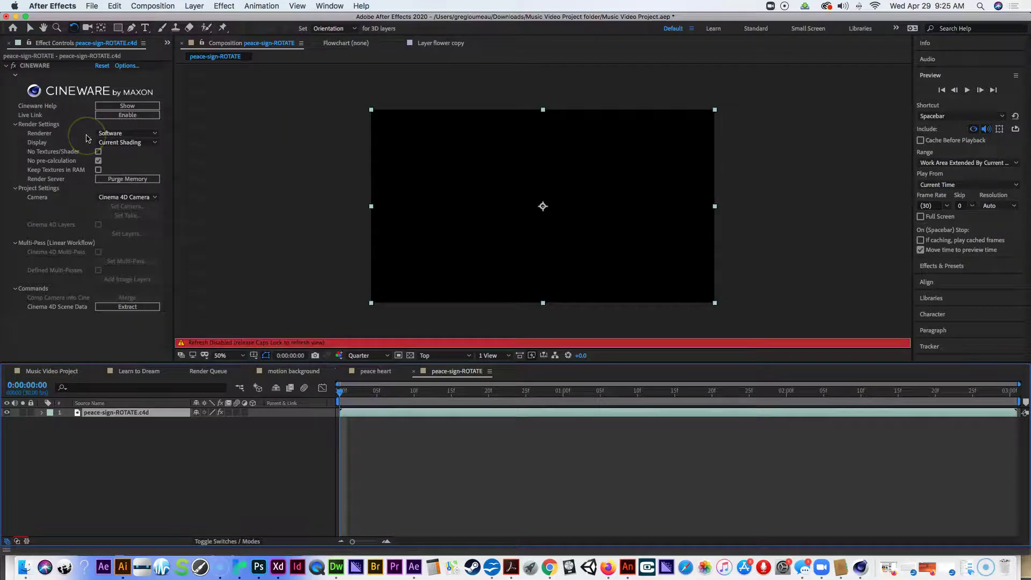
key("Caps_Lock")
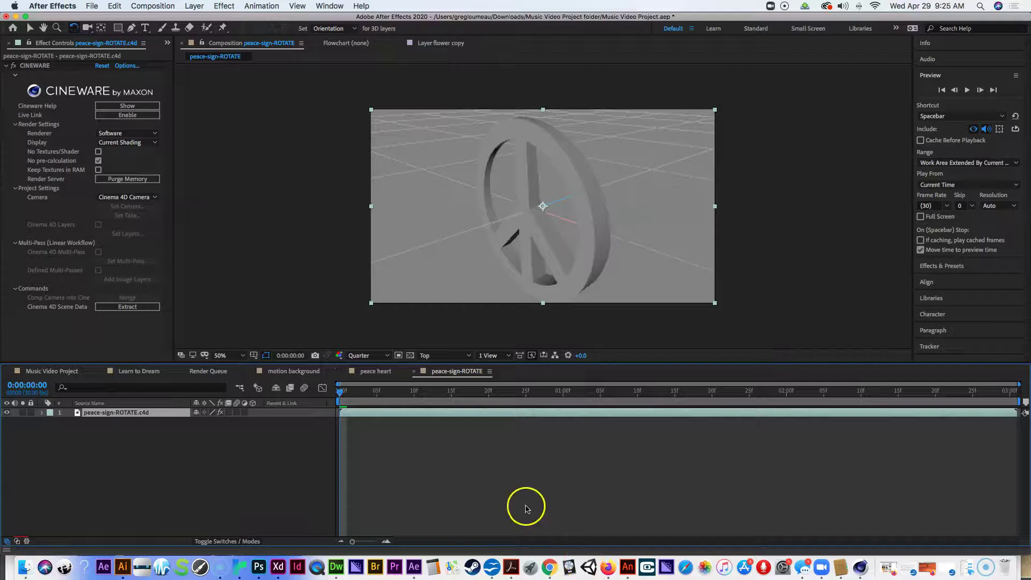
key("space")
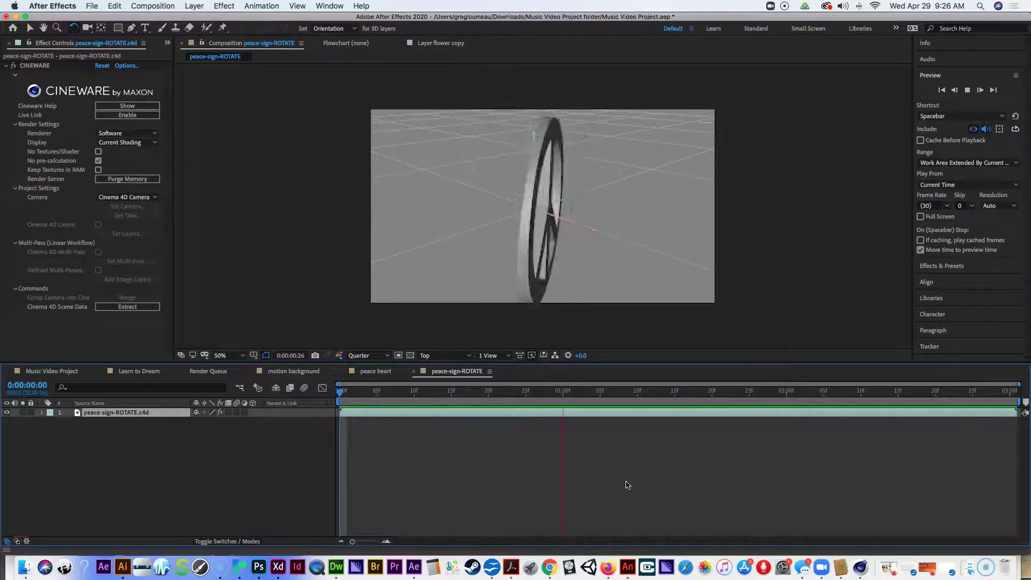
left_click(595, 469)
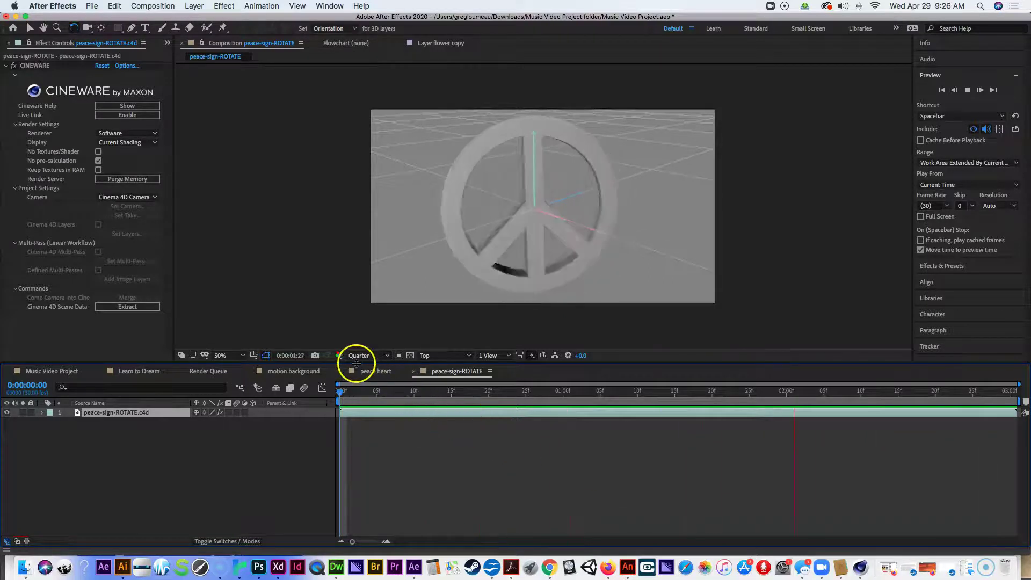
key("space")
Step: Set the composition's preview resolution to Full and play the rotation again
left_click(387, 357)
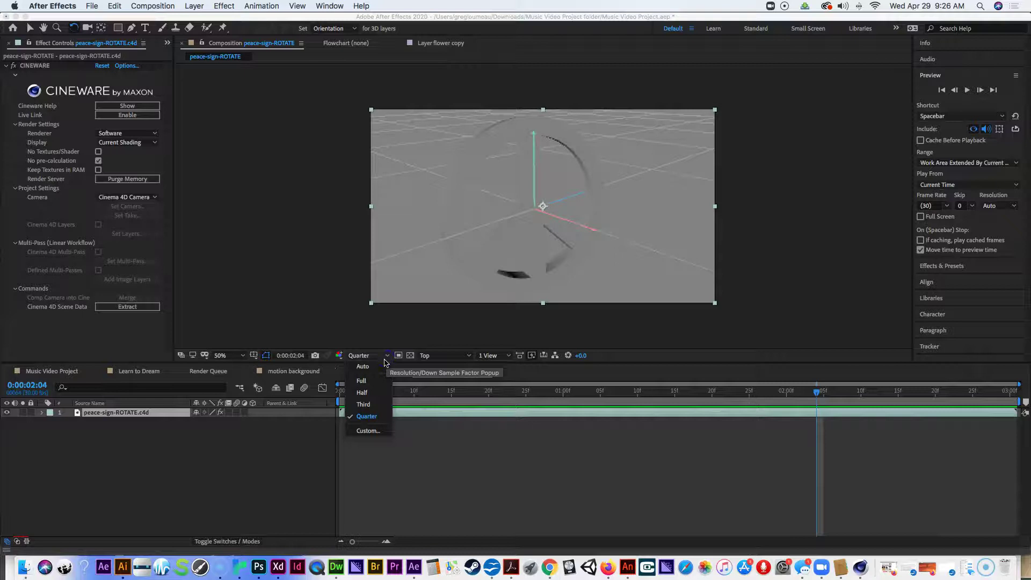
left_click(378, 381)
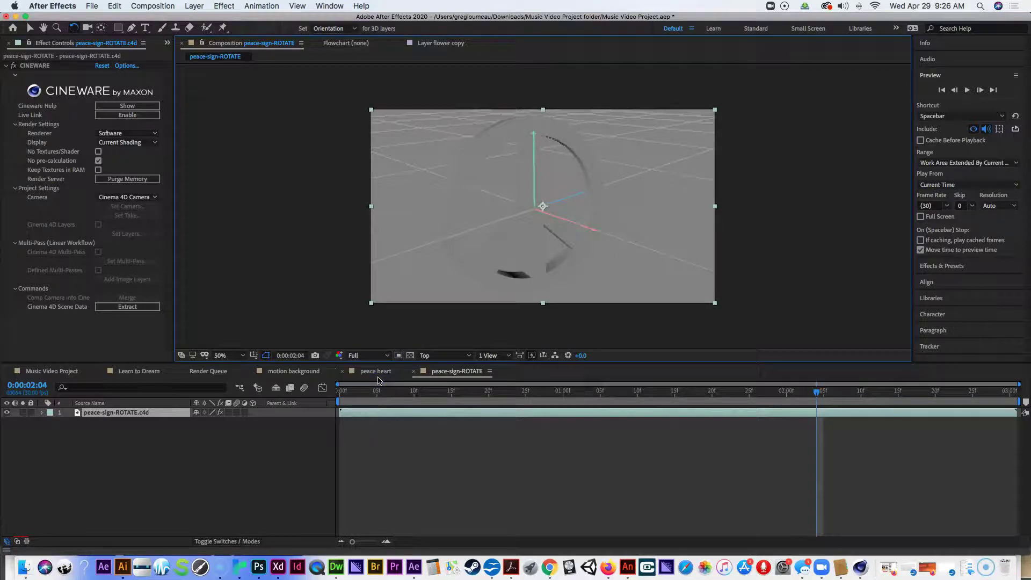
left_click(409, 455)
key("space")
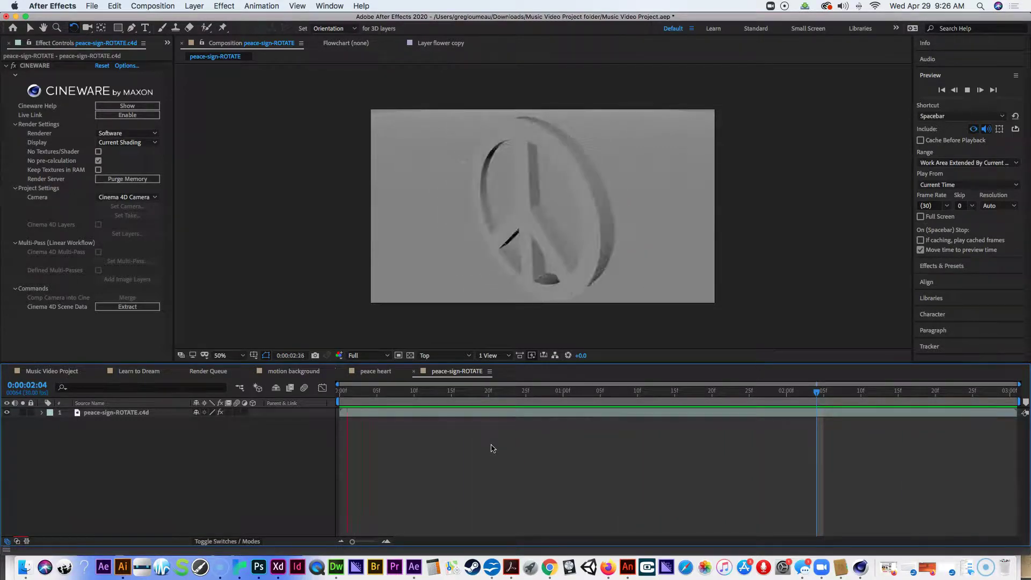
left_click(283, 414)
left_click(325, 250)
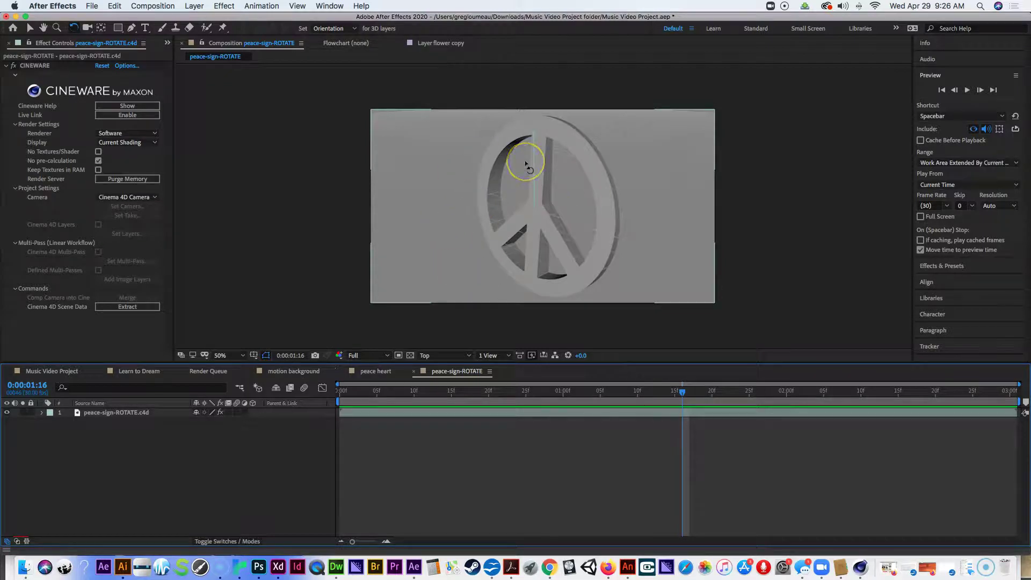
left_click_drag(525, 165, 363, 253)
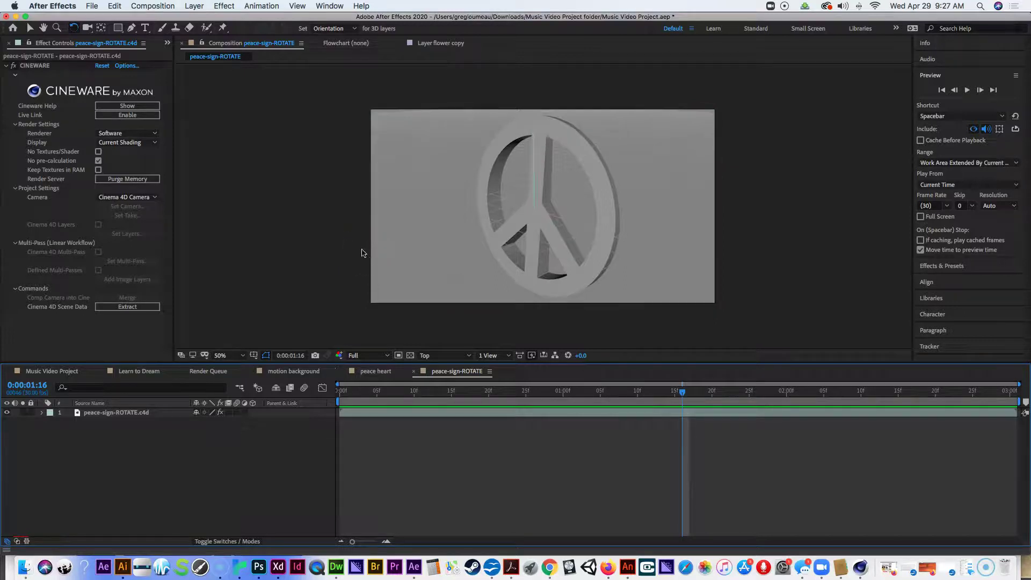
left_click_drag(363, 253, 374, 226)
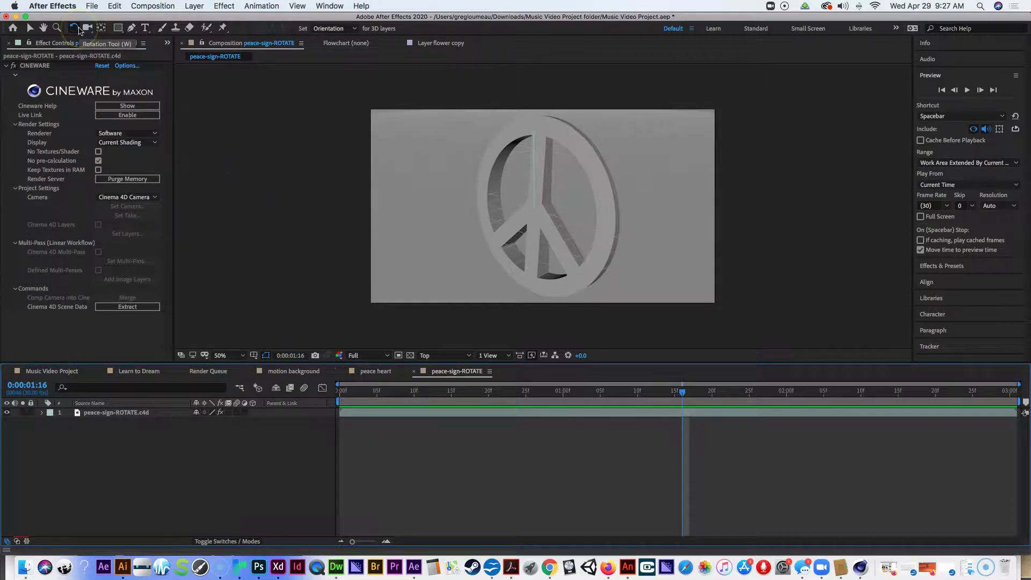
left_click(521, 148)
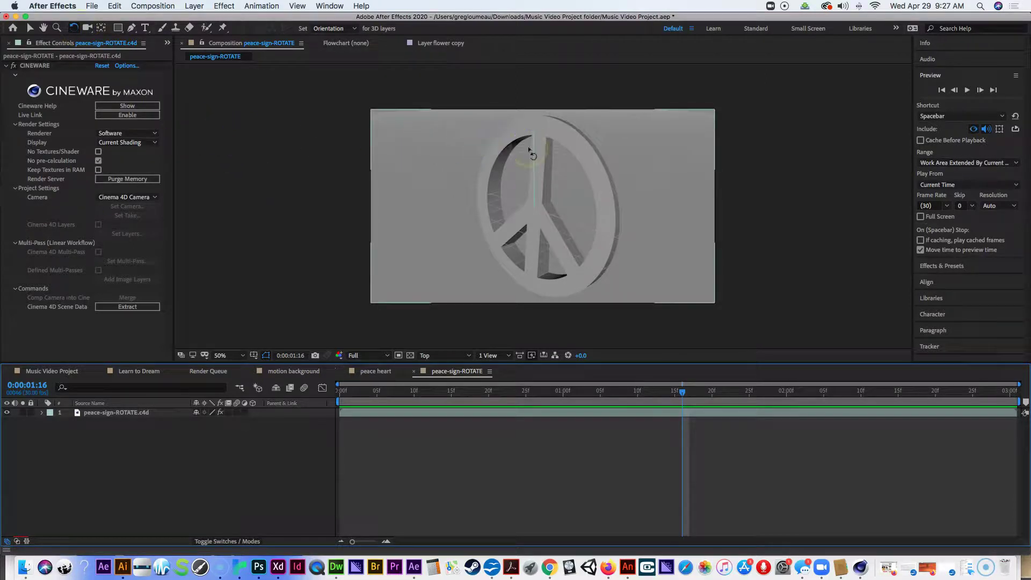
left_click(195, 150)
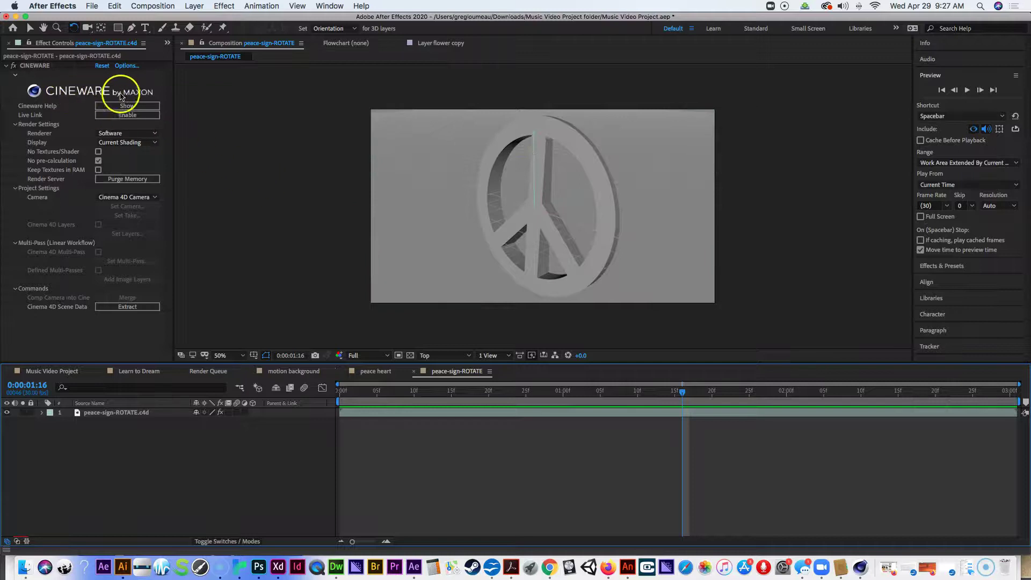
left_click(482, 208)
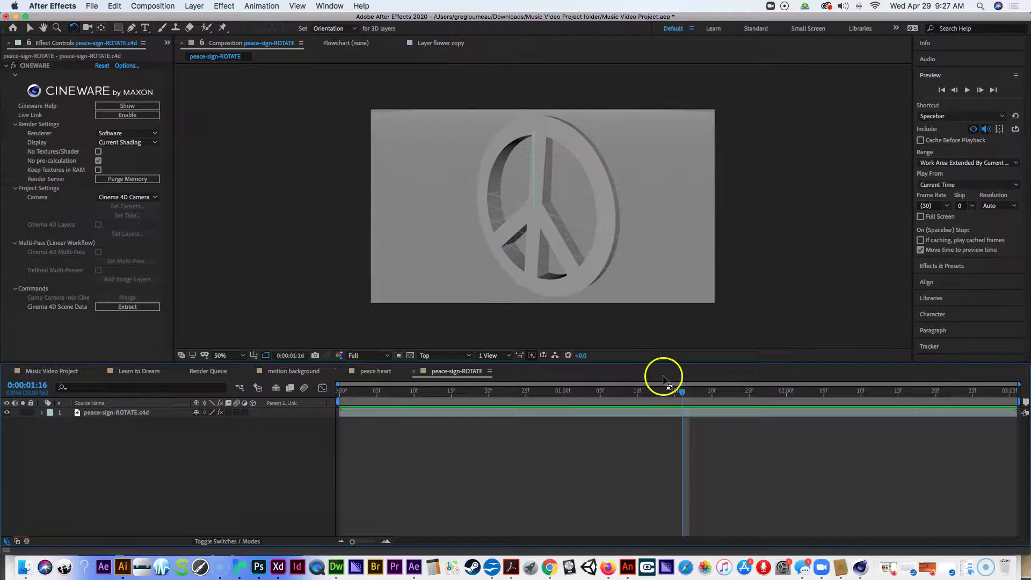
Step: Switch to Chrome and bring up the After Effects week 16 class page with the Wednesday tutorials
left_click(550, 568)
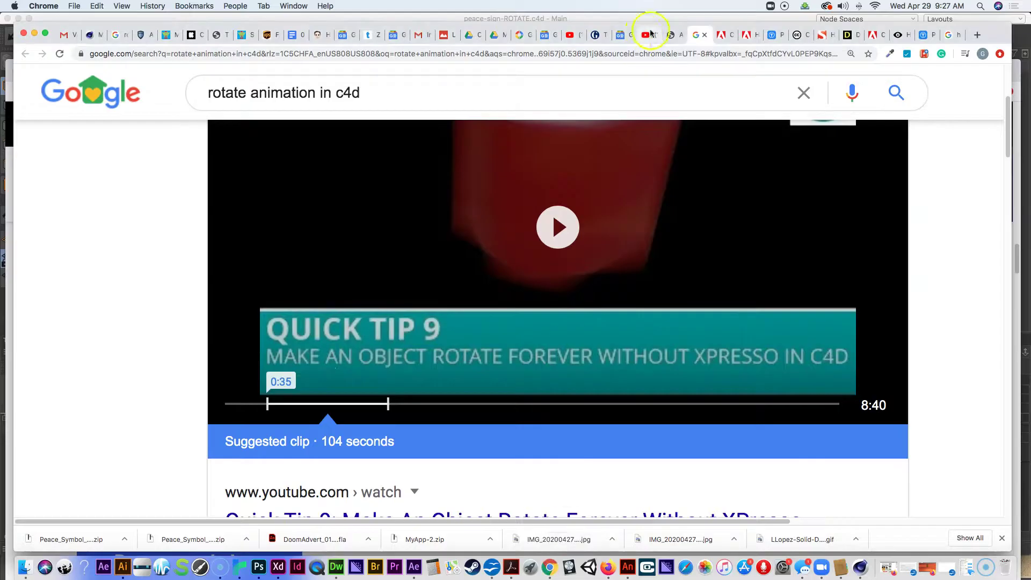
left_click(680, 40)
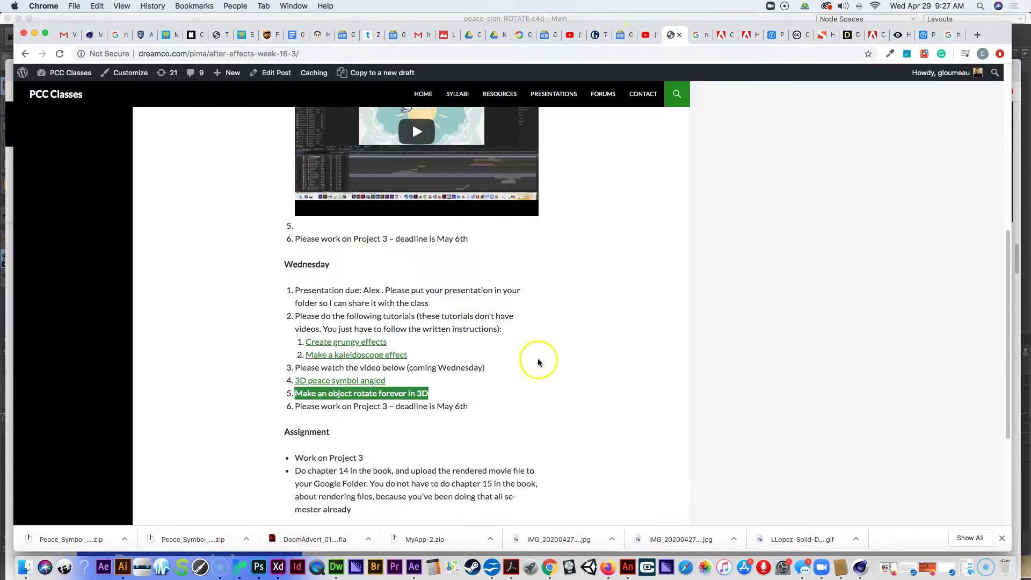